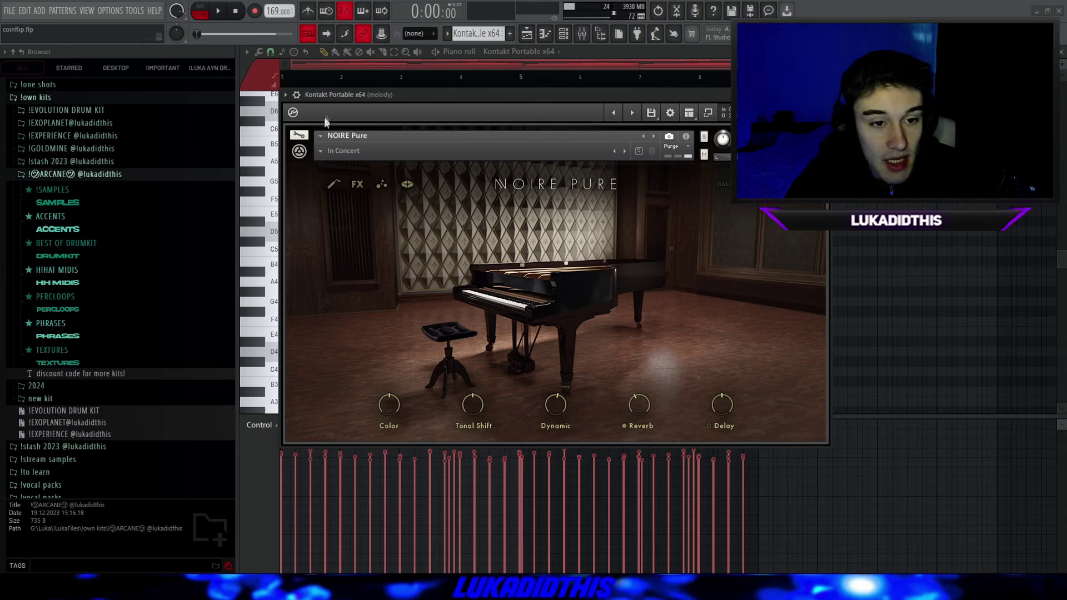
# Close the NOIRE Pure instrument and examine the melody's bass, middle and high lead notes in the piano roll
pyautogui.click(821, 94)
pyautogui.scroll(3, 393, 273)
pyautogui.scroll(-3, 389, 272)
pyautogui.scroll(7, 333, 269)
pyautogui.scroll(-5, 346, 275)
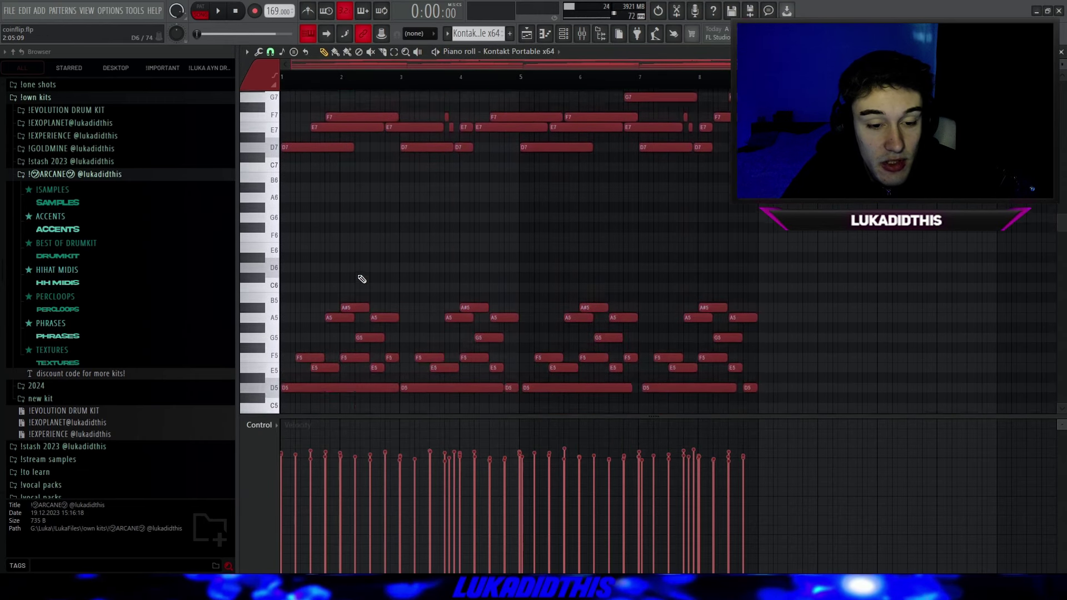
pyautogui.moveTo(275, 182); pyautogui.dragTo(308, 317)
pyautogui.scroll(-1, 579, 321)
pyautogui.scroll(-3, 580, 321)
pyautogui.click(547, 278)
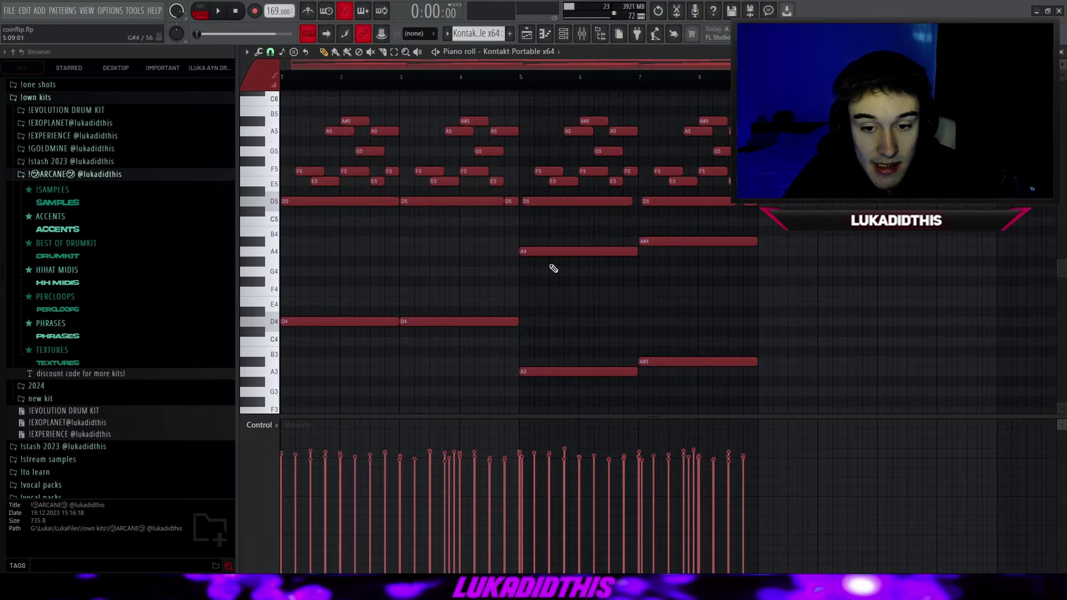
pyautogui.scroll(10, 498, 262)
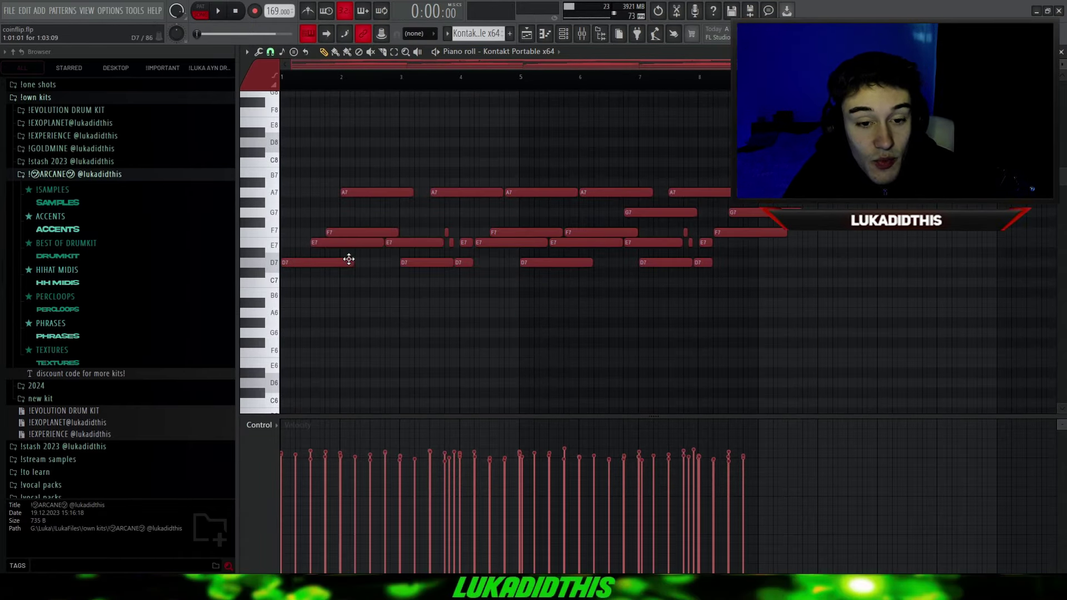
# Flip the first F7 and E7 lead notes horizontally with the score flipper, and undo the flip
pyautogui.scroll(4, 349, 259)
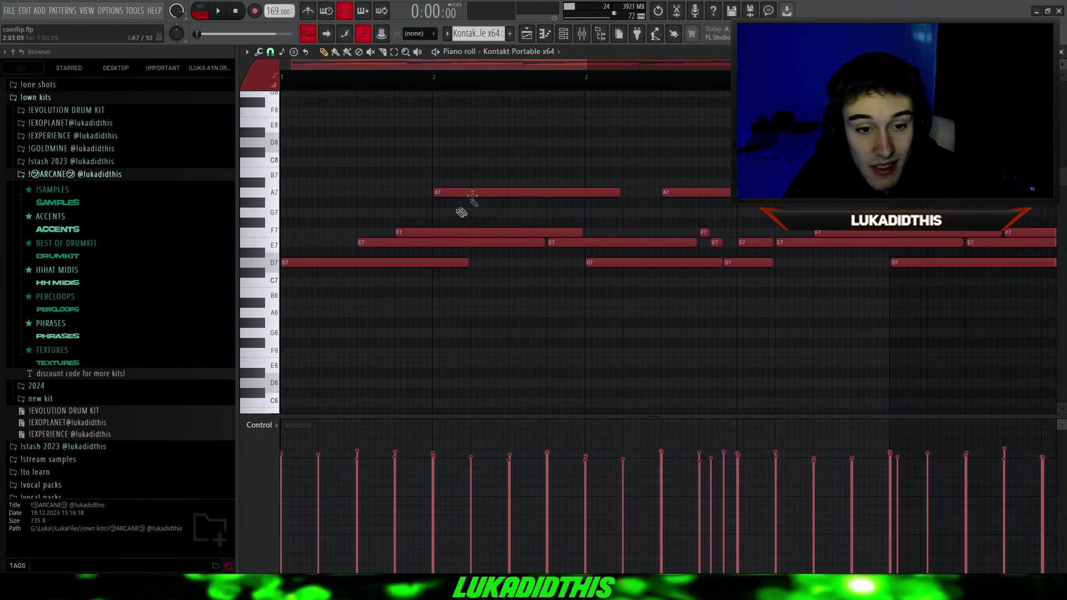
pyautogui.hotkey('alt', 'y')
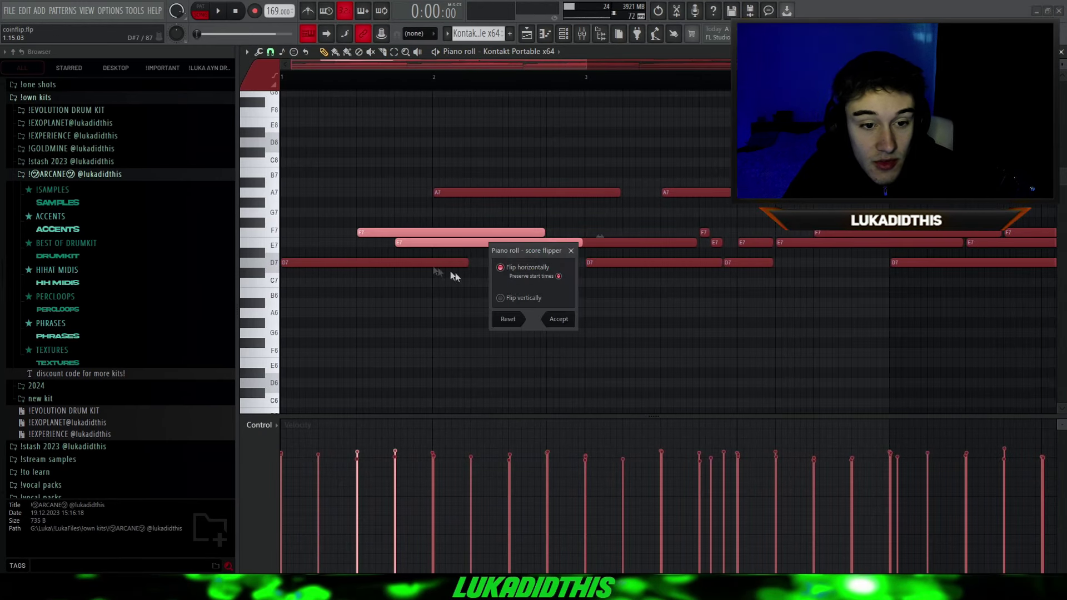
pyautogui.click(558, 320)
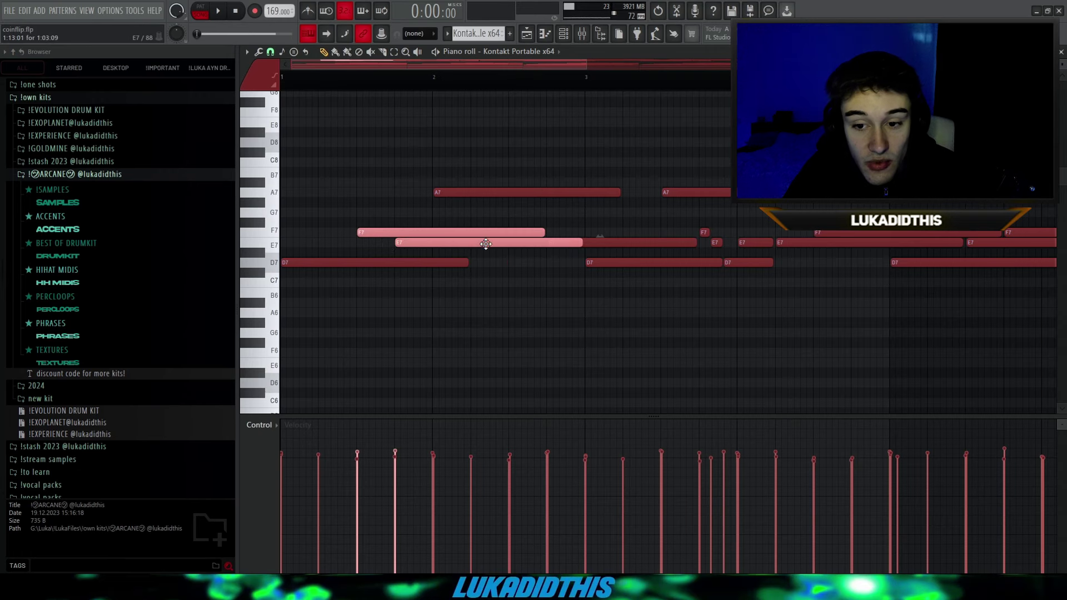
pyautogui.hotkey('ctrl', 'z')
pyautogui.scroll(-4, 611, 269)
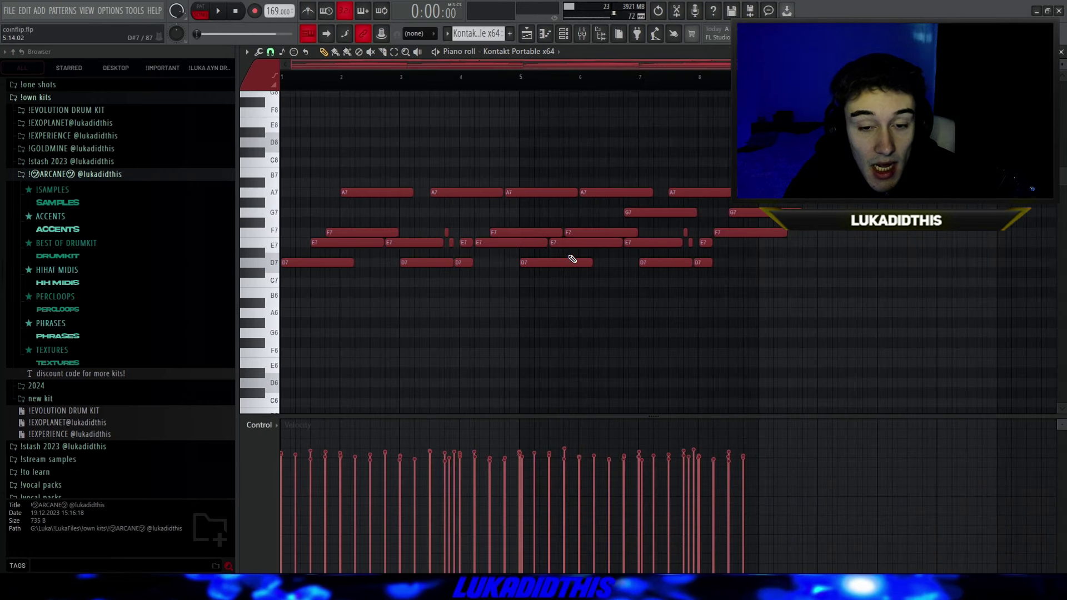
# Inspect the melody notes' start timing and velocities up close, and play the whole pattern
pyautogui.scroll(-6, 642, 261)
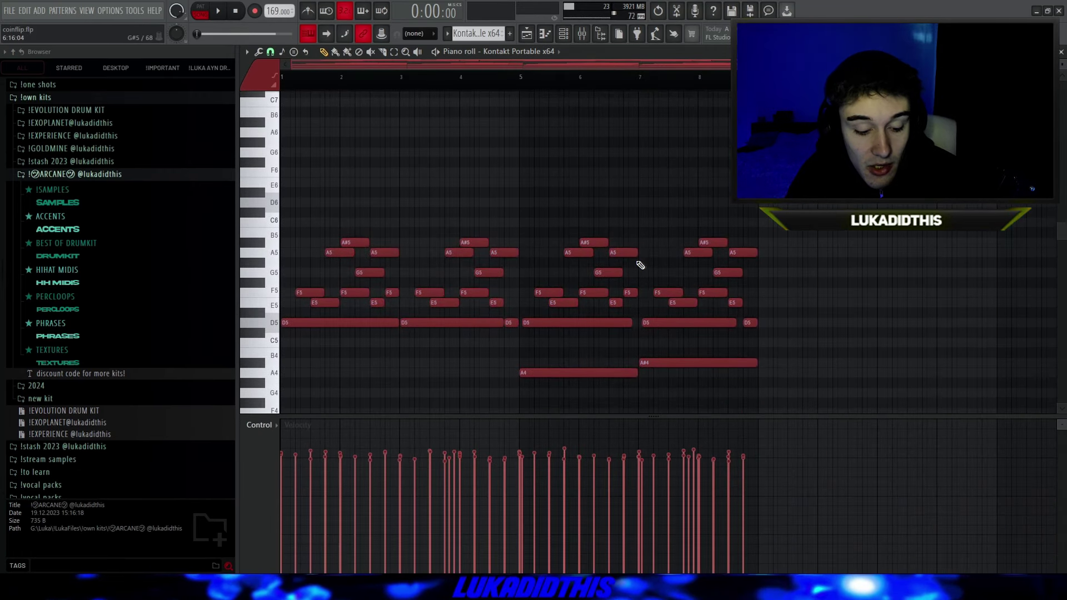
pyautogui.hotkey('alt', 'r')
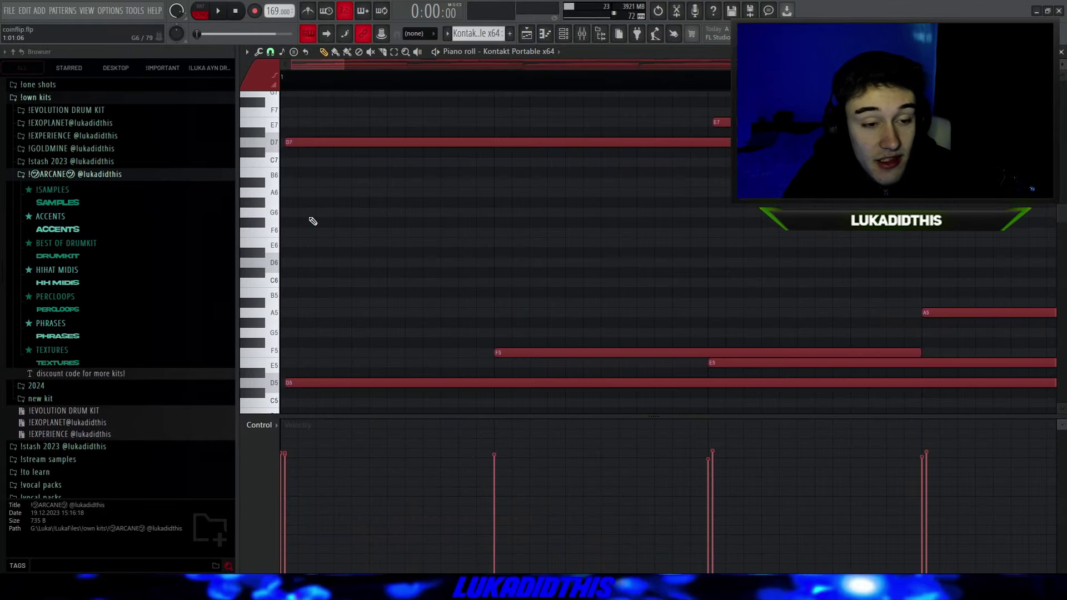
pyautogui.scroll(-3, 318, 231)
pyautogui.scroll(3, 318, 231)
pyautogui.hotkey('alt', 'r')
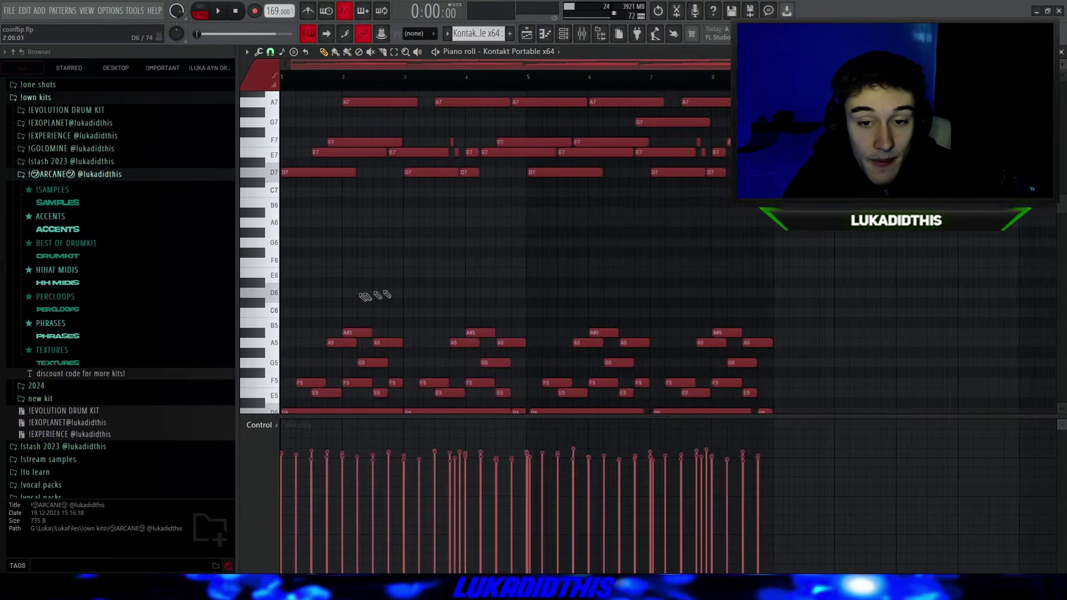
pyautogui.scroll(-1, 365, 296)
pyautogui.scroll(-6, 828, 231)
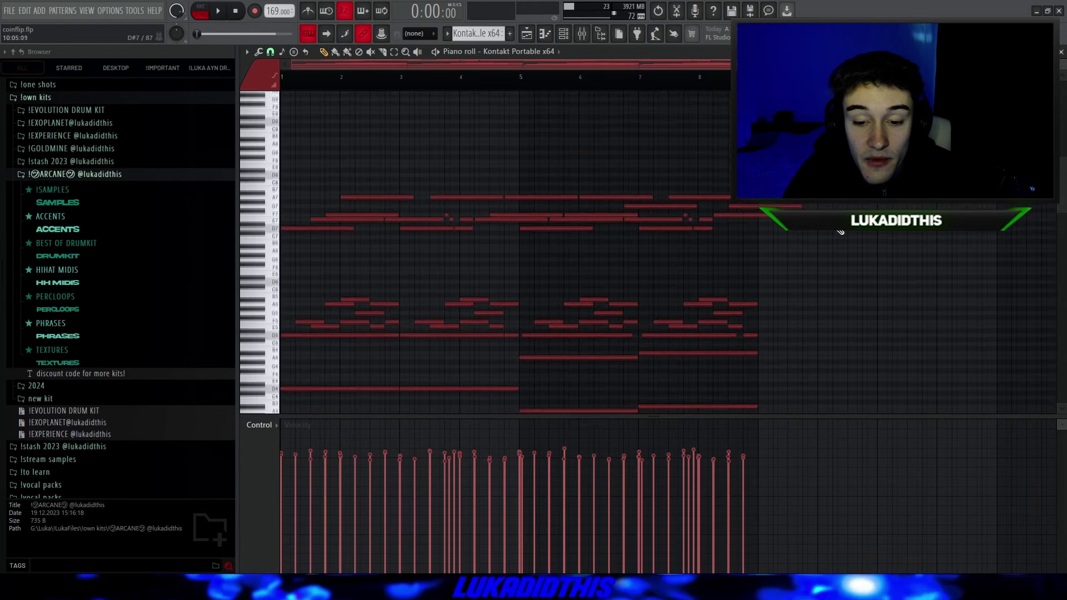
pyautogui.scroll(-1, 831, 235)
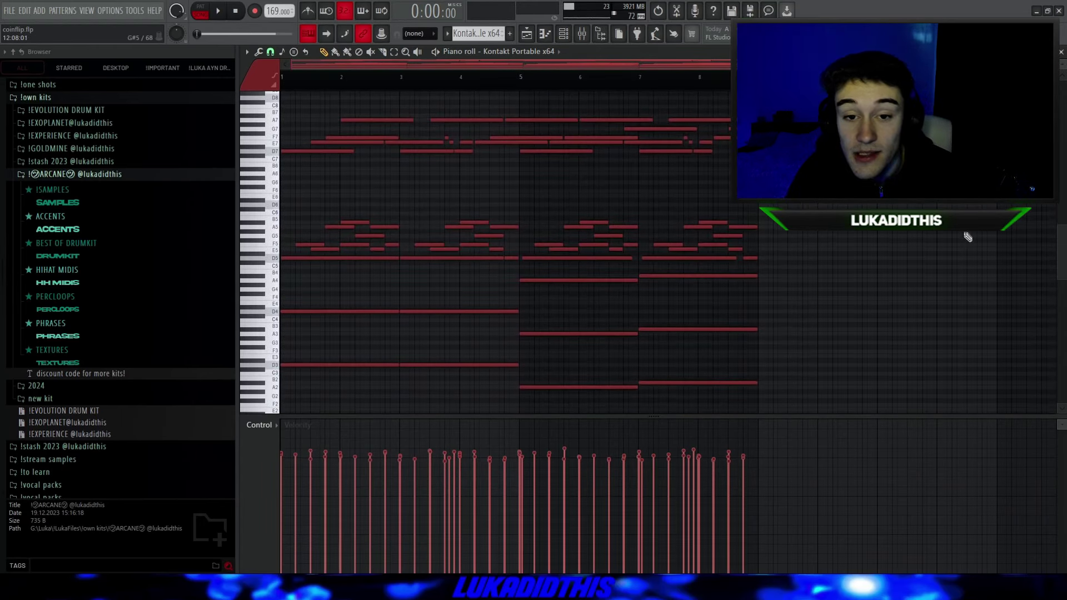
pyautogui.press('space')
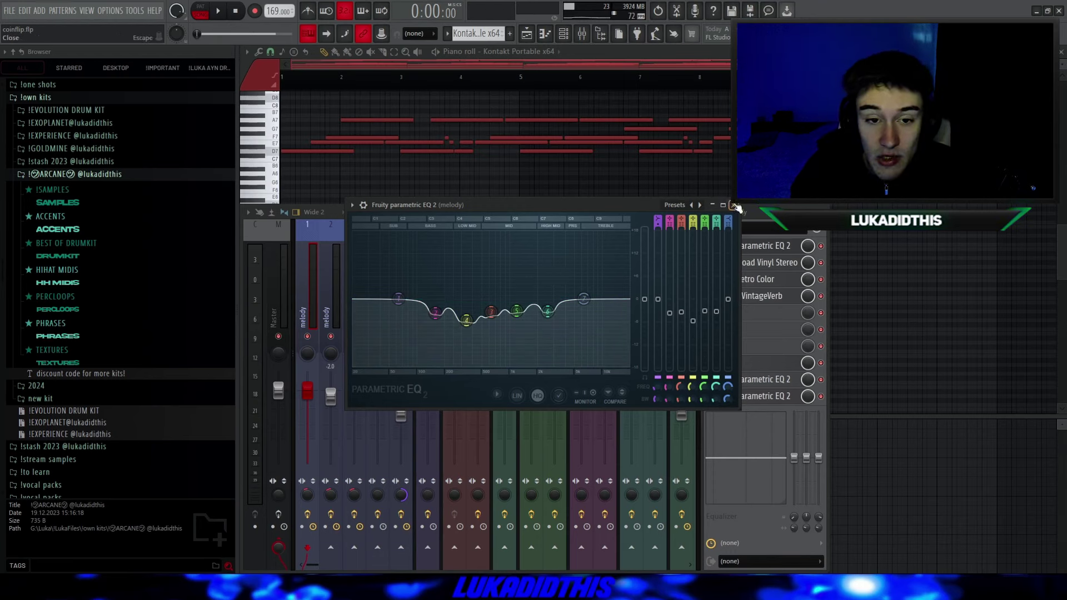
# Review the melody track's effect chain: Fruity parametric EQ 2, Abbey Road Vinyl, RC-20 Retro Color, ValhallaVintageVerb, soothe2 and the final EQs
pyautogui.click(734, 206)
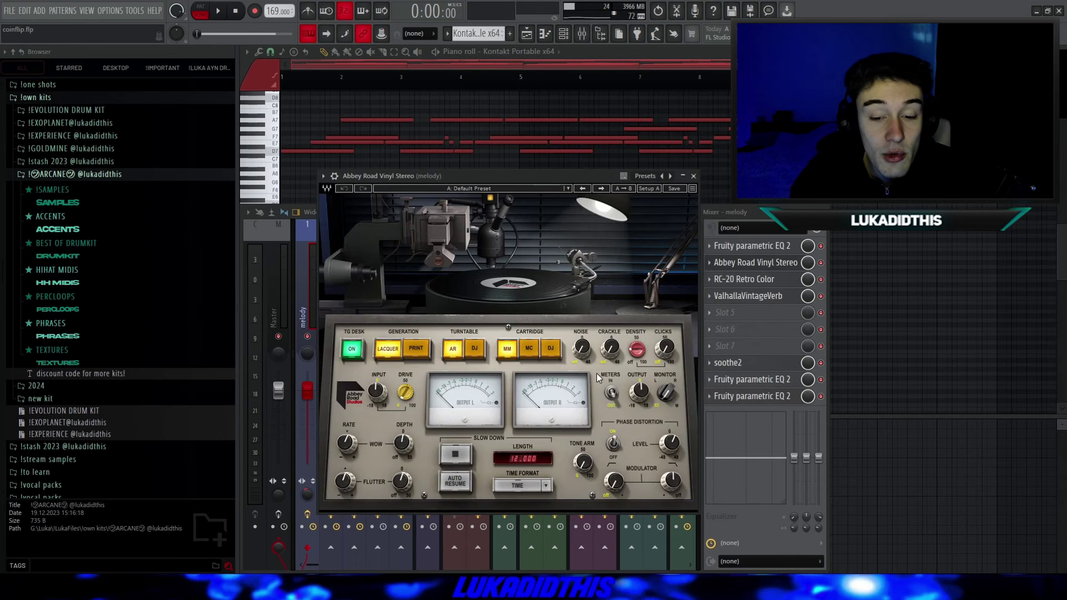
pyautogui.click(692, 175)
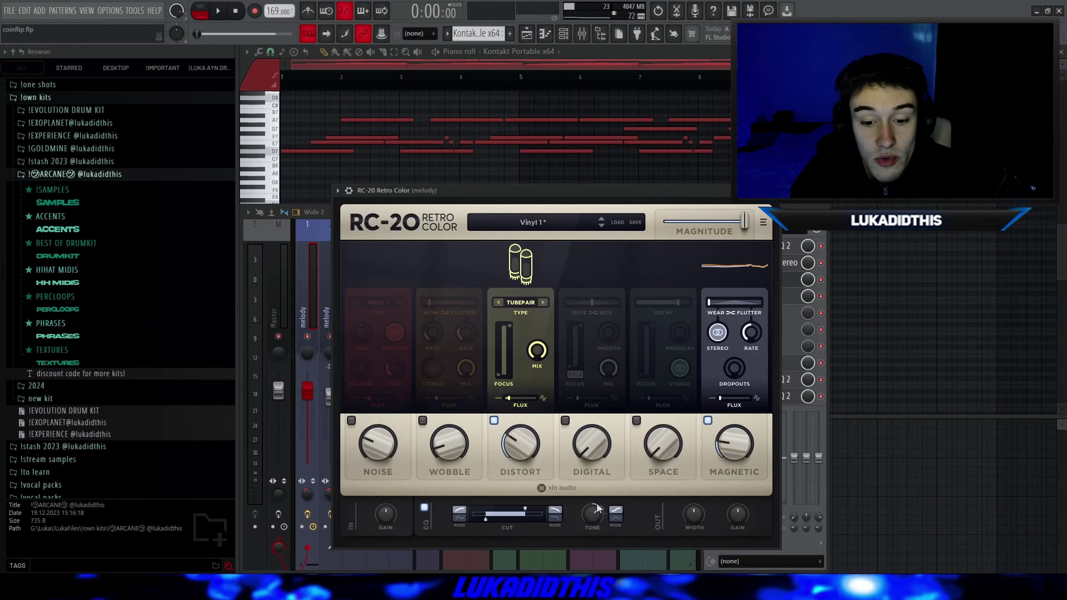
pyautogui.press('Escape')
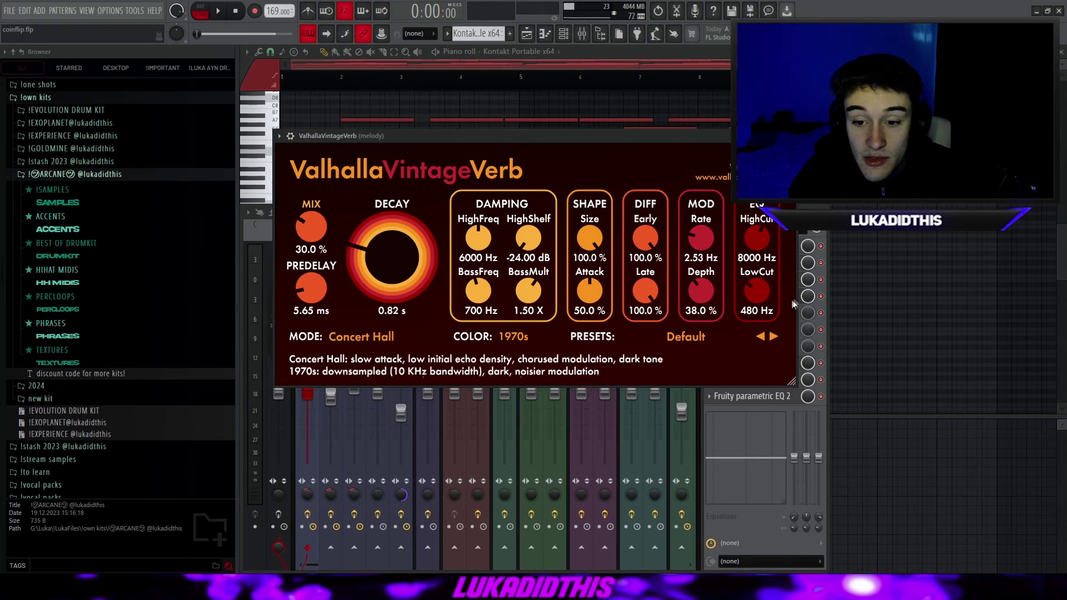
pyautogui.click(790, 135)
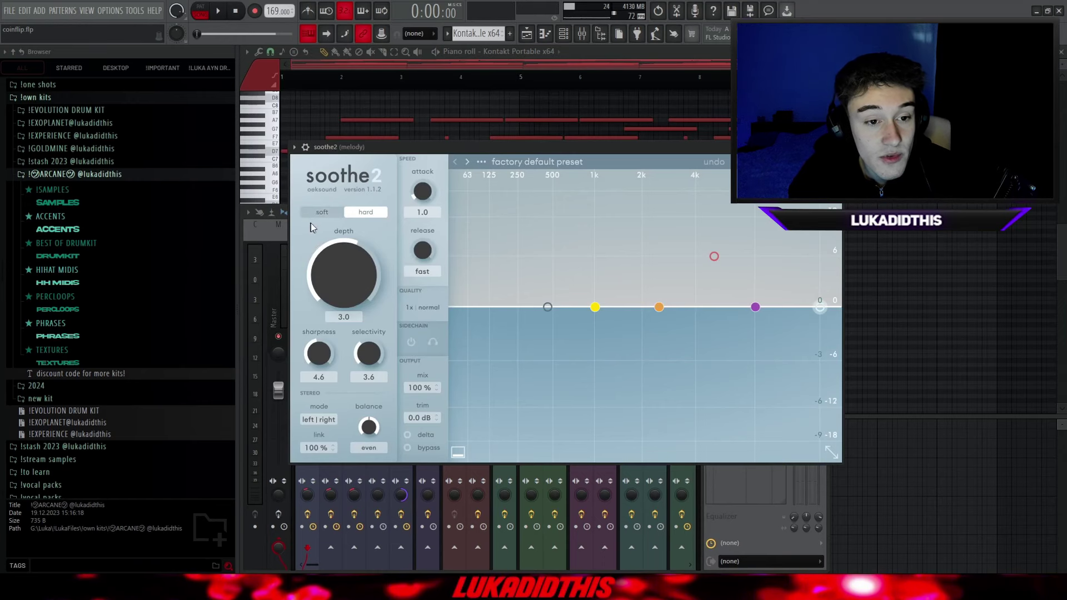
pyautogui.press('Escape')
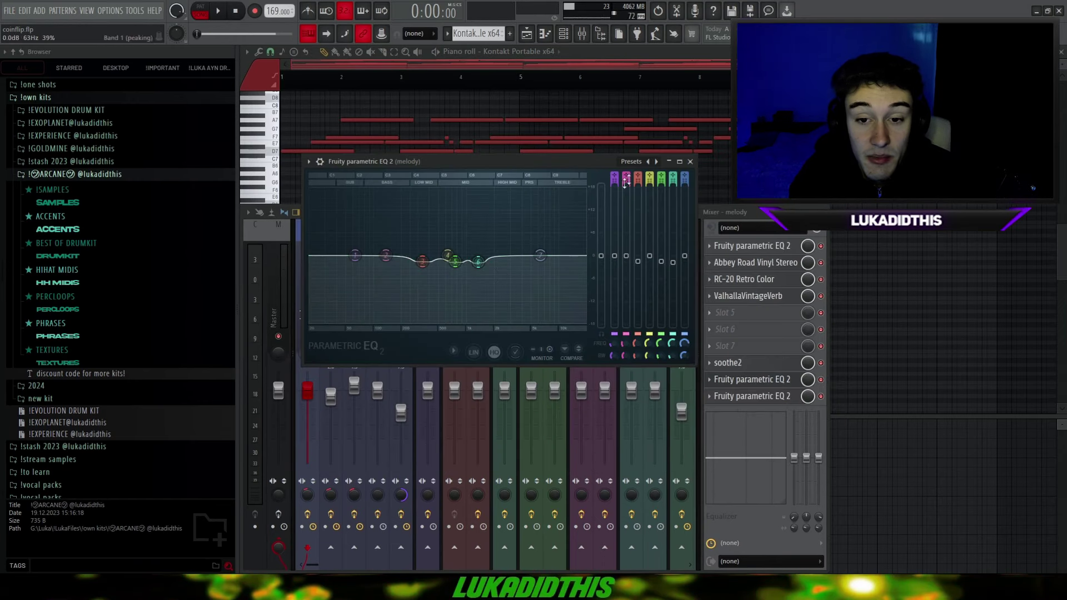
pyautogui.click(656, 161)
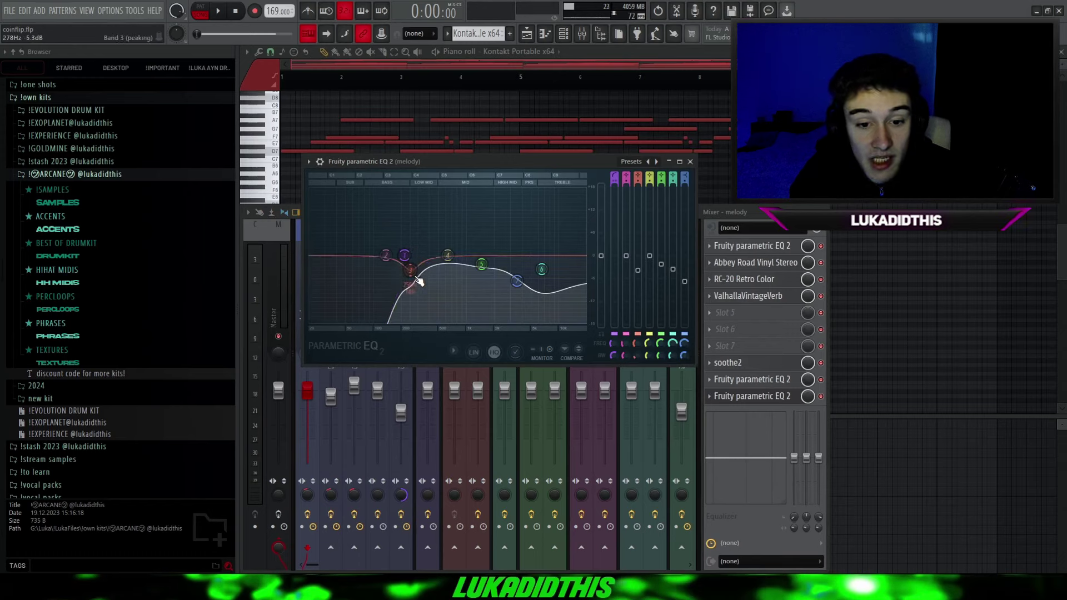
pyautogui.click(690, 162)
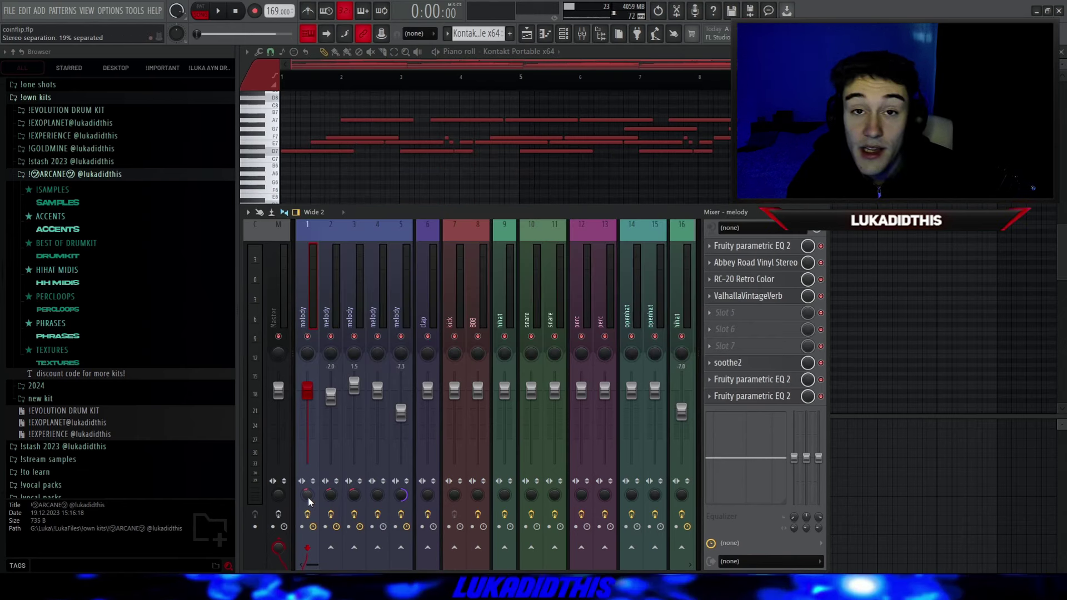
# Return to the playlist and look through the kit's TEXTURES folder for the down texture sample
pyautogui.press('F5')
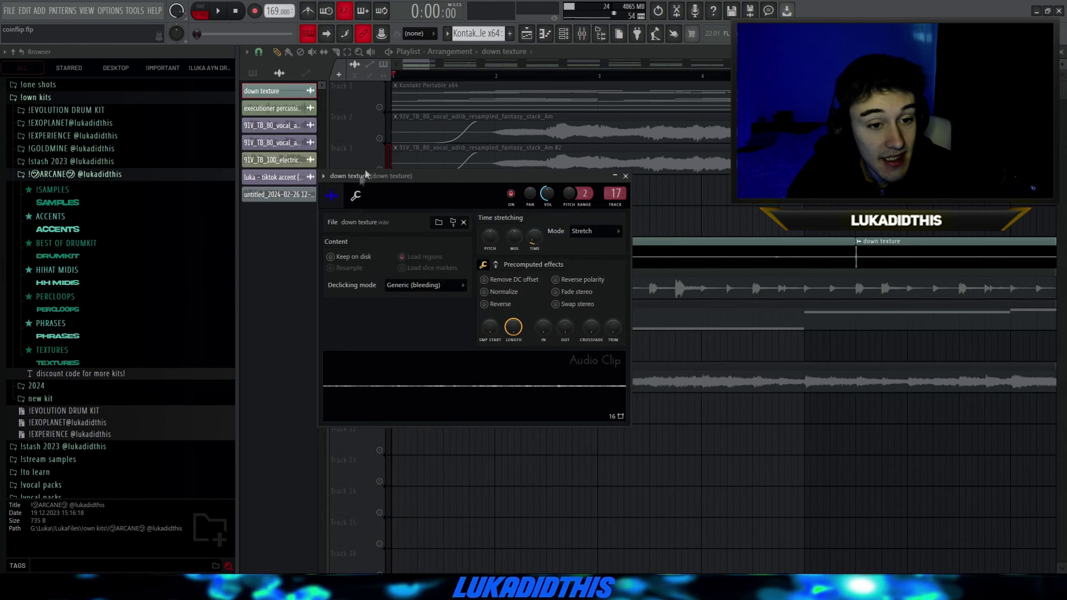
pyautogui.click(55, 350)
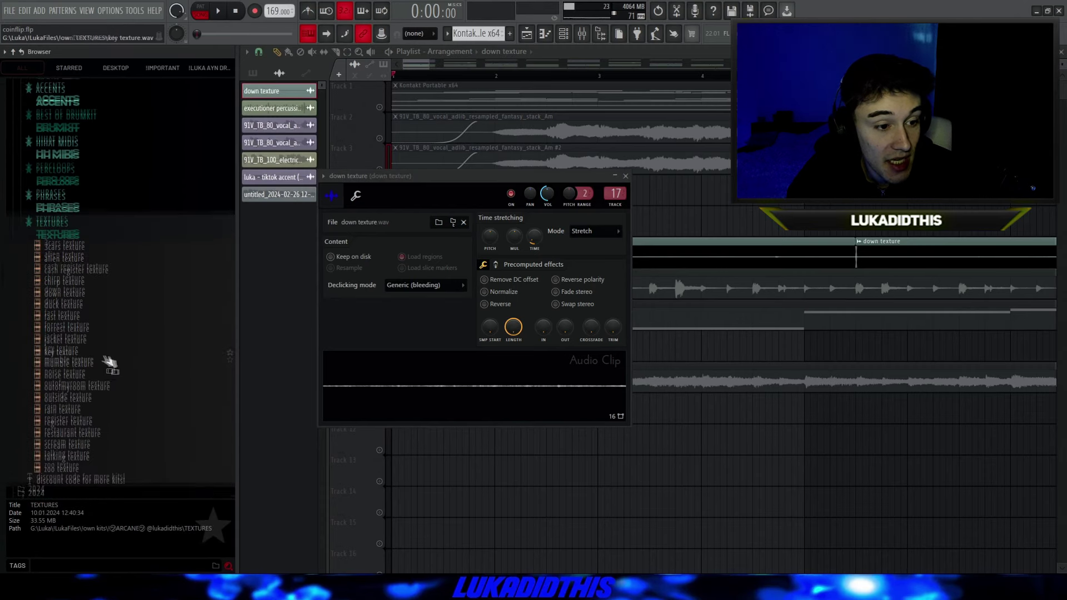
pyautogui.moveTo(88, 284)
pyautogui.mouseDown()
pyautogui.moveTo(75, 290)
pyautogui.moveTo(84, 287)
pyautogui.mouseUp()
pyautogui.scroll(2, 85, 287)
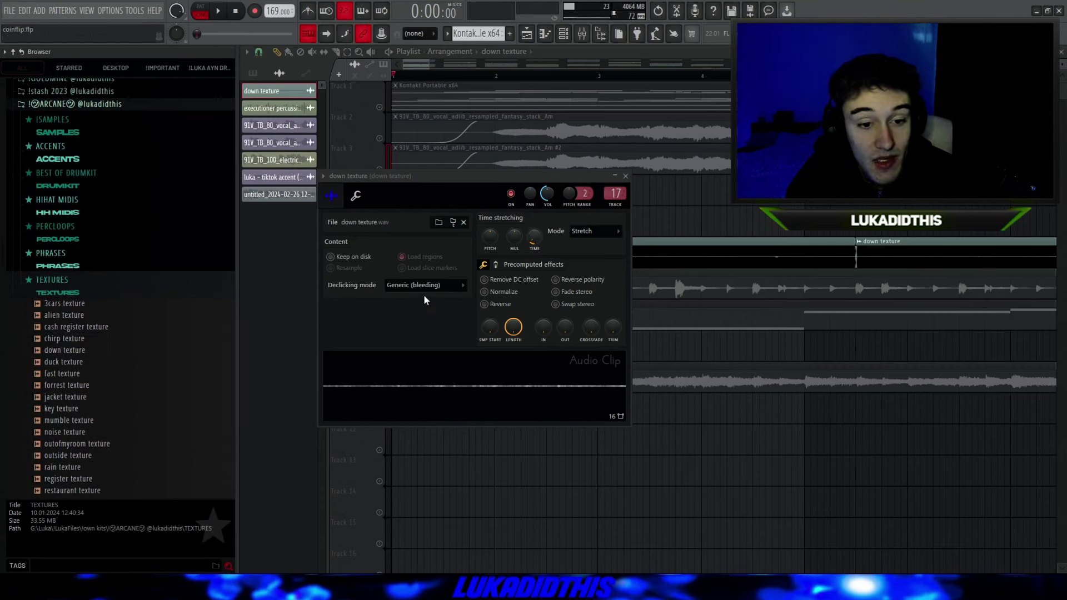
# Check the down texture clip's mixer track for effects and play the soloed texture in the playlist
pyautogui.doubleClick(618, 194)
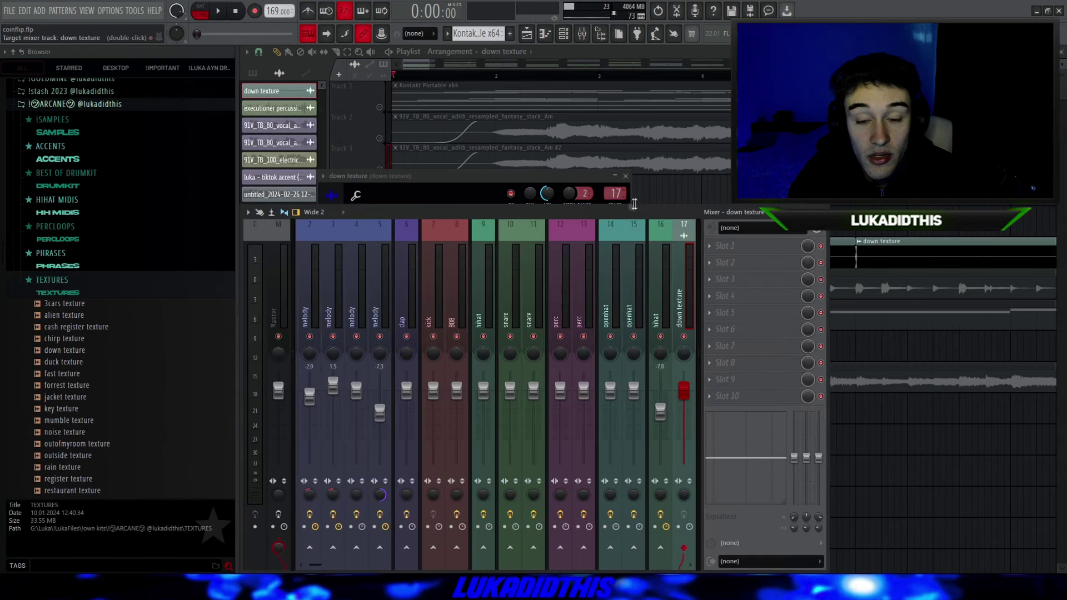
pyautogui.rightClick(677, 193)
pyautogui.scroll(-3, 641, 224)
pyautogui.press('space')
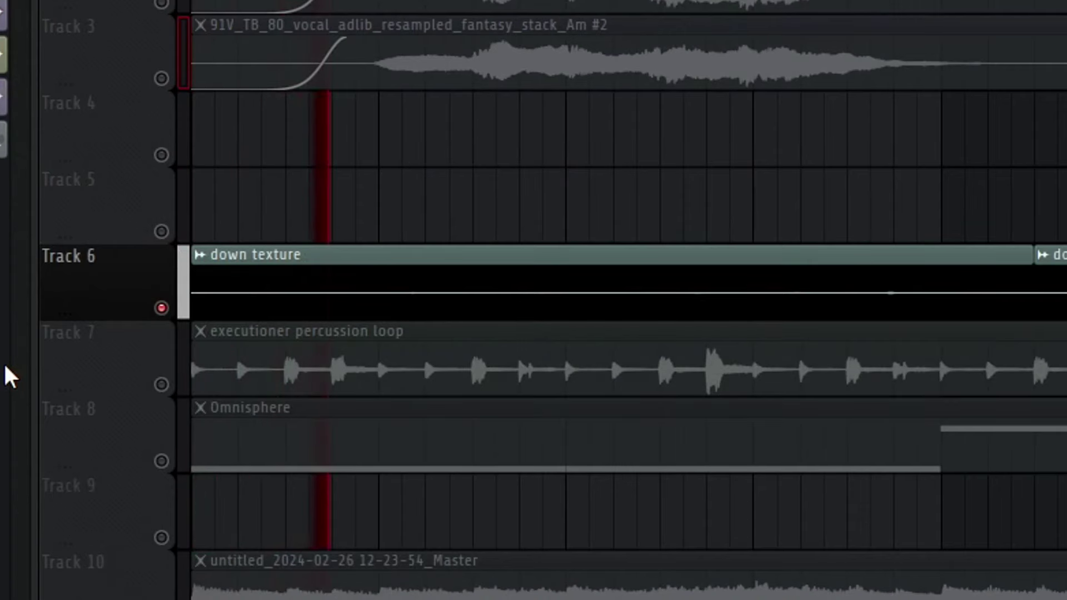
pyautogui.press('space')
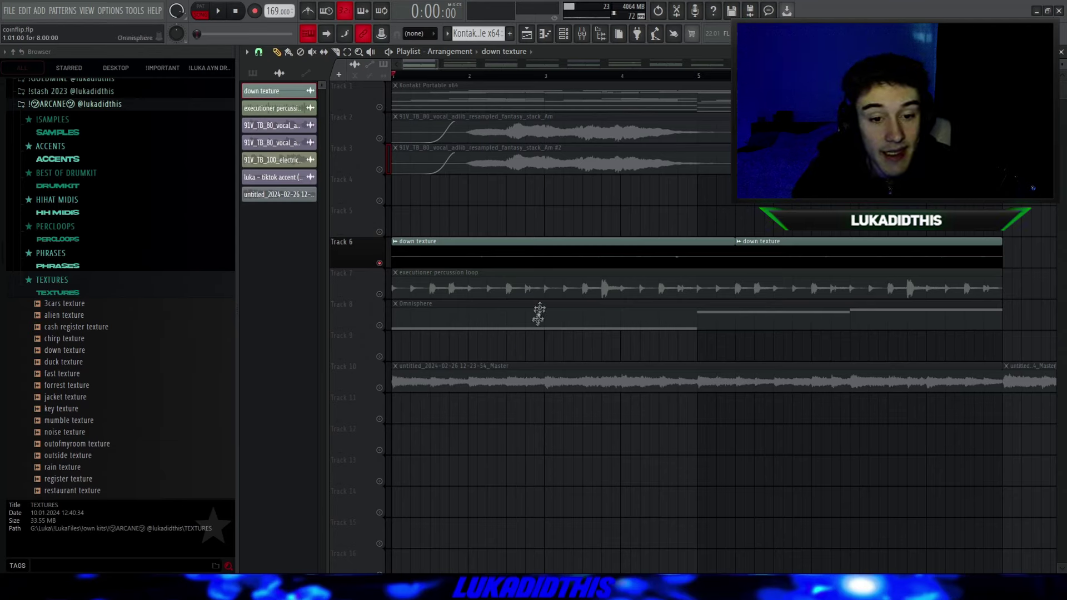
# Solo the executioner percussion loop on Track 7 and look up its sample in the kit's PERCLOOPS folder
pyautogui.click(432, 282)
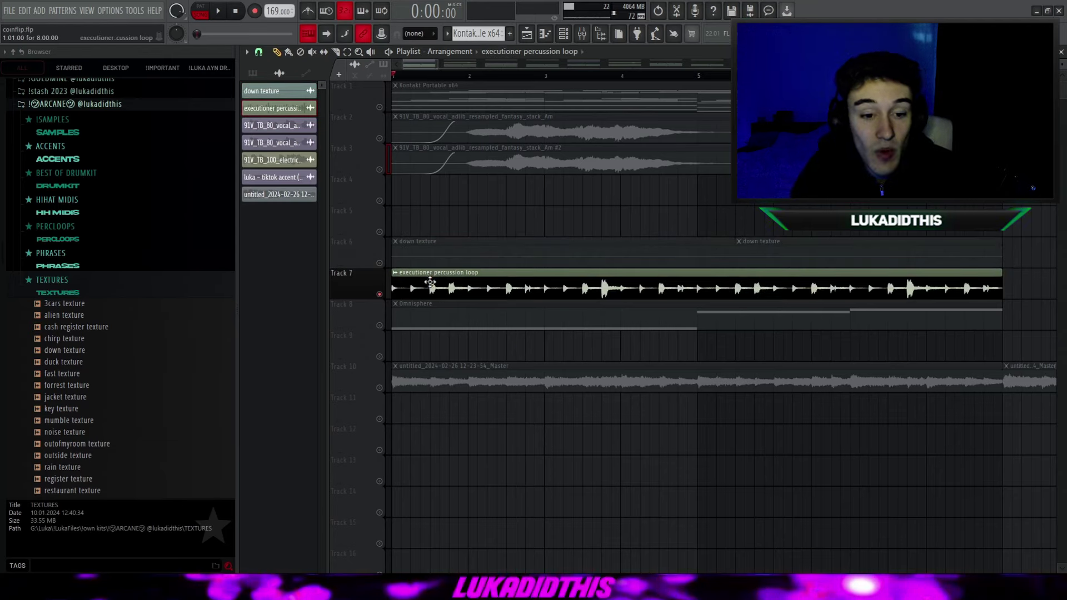
pyautogui.click(95, 285)
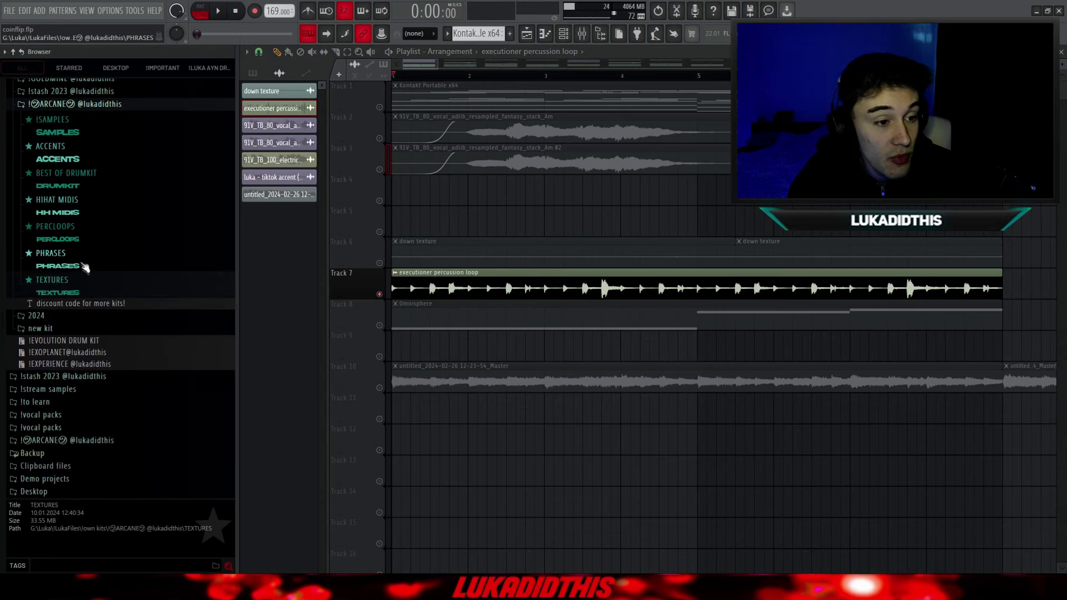
pyautogui.click(83, 233)
pyautogui.scroll(-2, 97, 256)
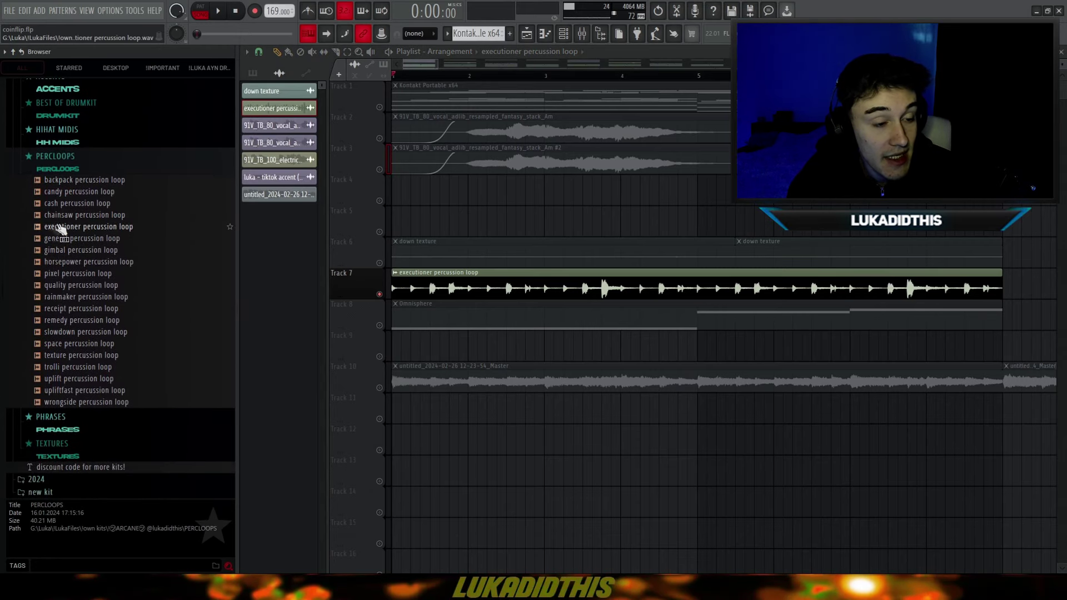
pyautogui.scroll(2, 73, 250)
pyautogui.click(78, 232)
# Review the percussion loop's settings and its mixer effects: both Fruity parametric EQ 2 instances, soothe2 and Fruity Reeverb 2
pyautogui.doubleClick(487, 289)
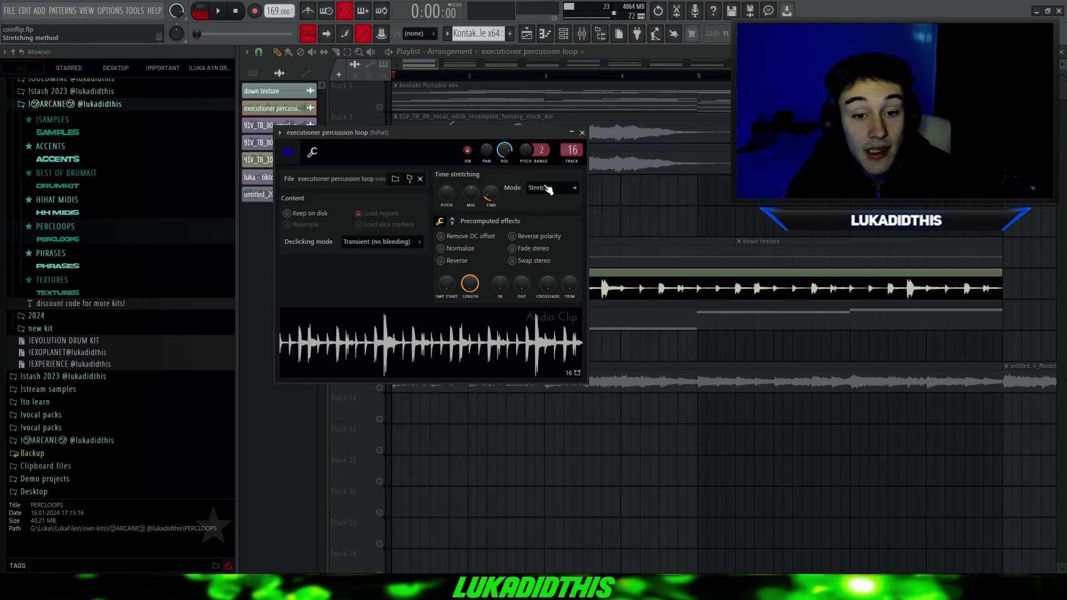
pyautogui.press('F9')
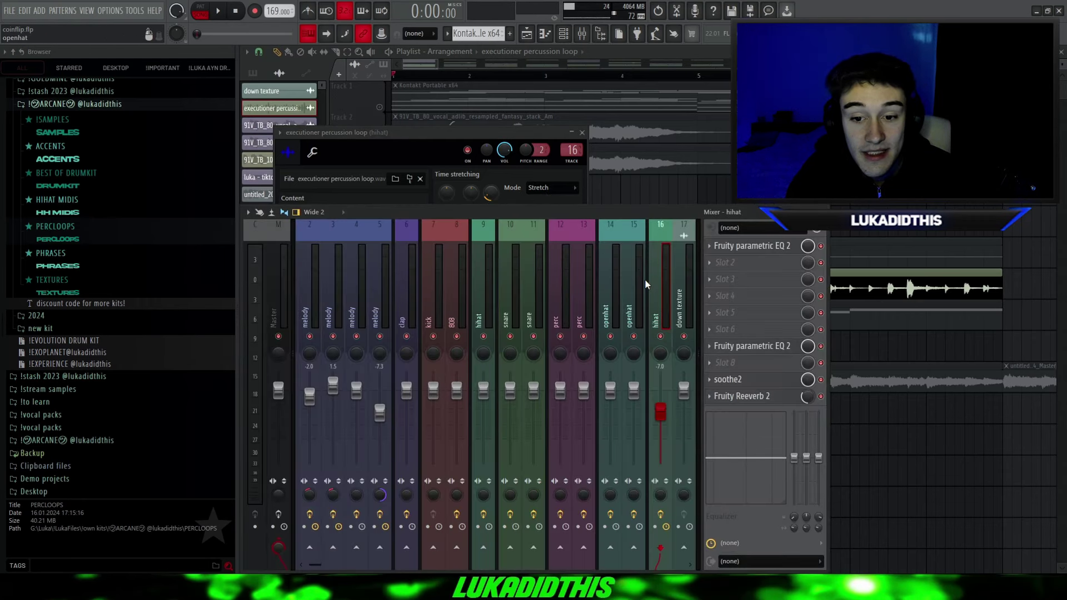
pyautogui.click(735, 249)
pyautogui.moveTo(410, 295); pyautogui.dragTo(398, 293)
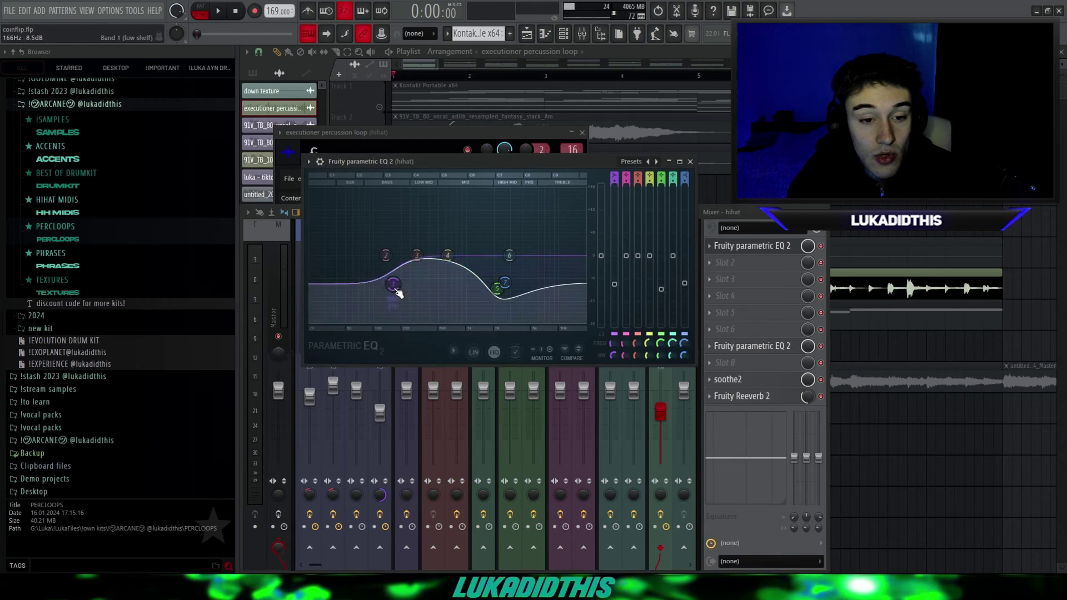
pyautogui.click(690, 162)
pyautogui.click(747, 345)
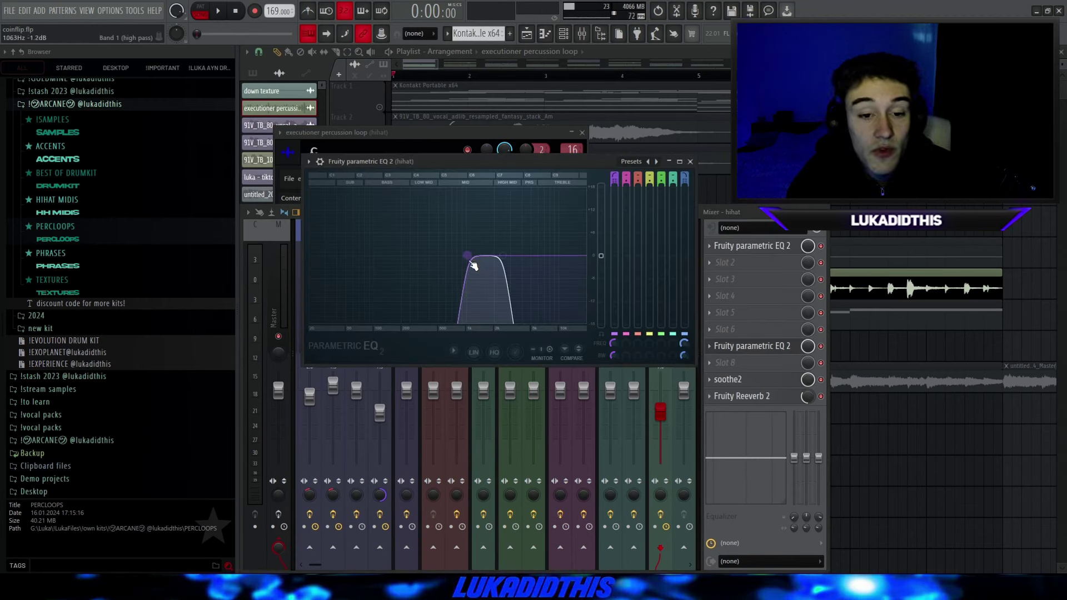
pyautogui.click(691, 162)
pyautogui.click(728, 379)
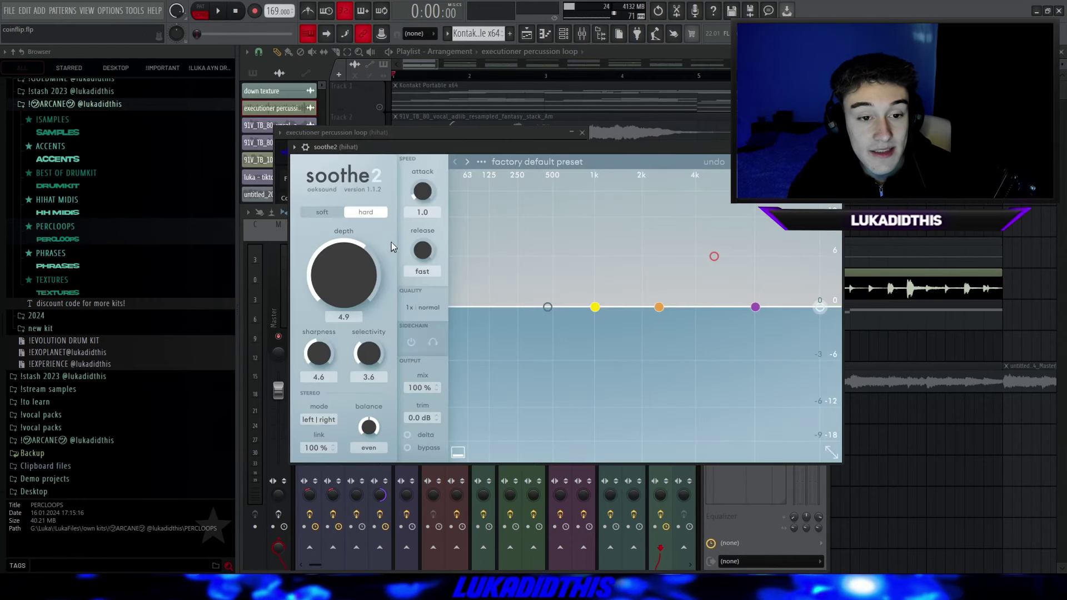
pyautogui.click(552, 299)
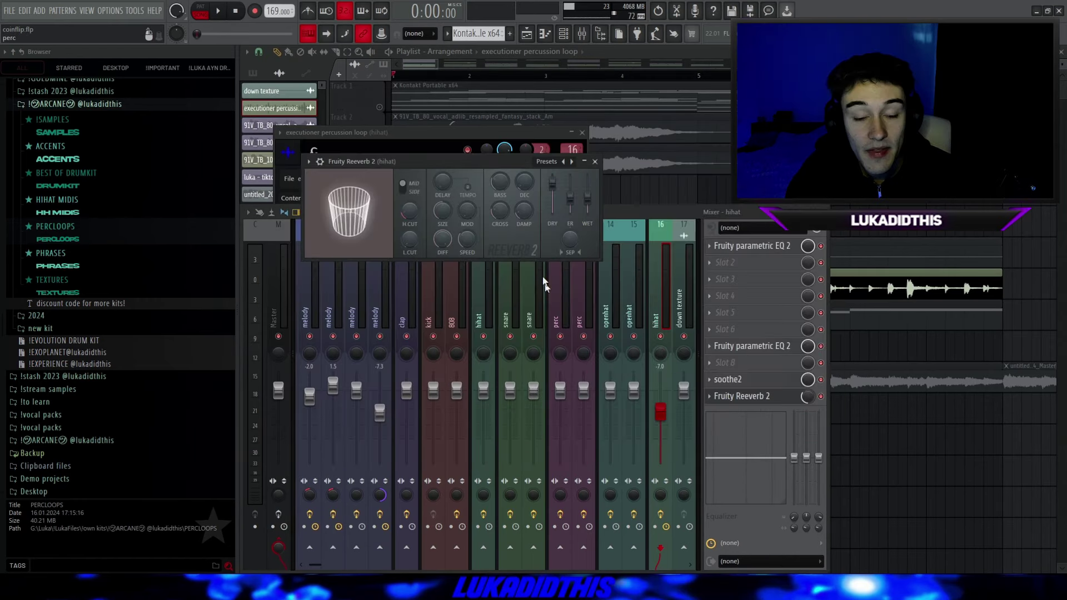
# Return to the playlist, unmute the down texture on Track 6 and play it together with the executioner percussion loop
pyautogui.click(595, 162)
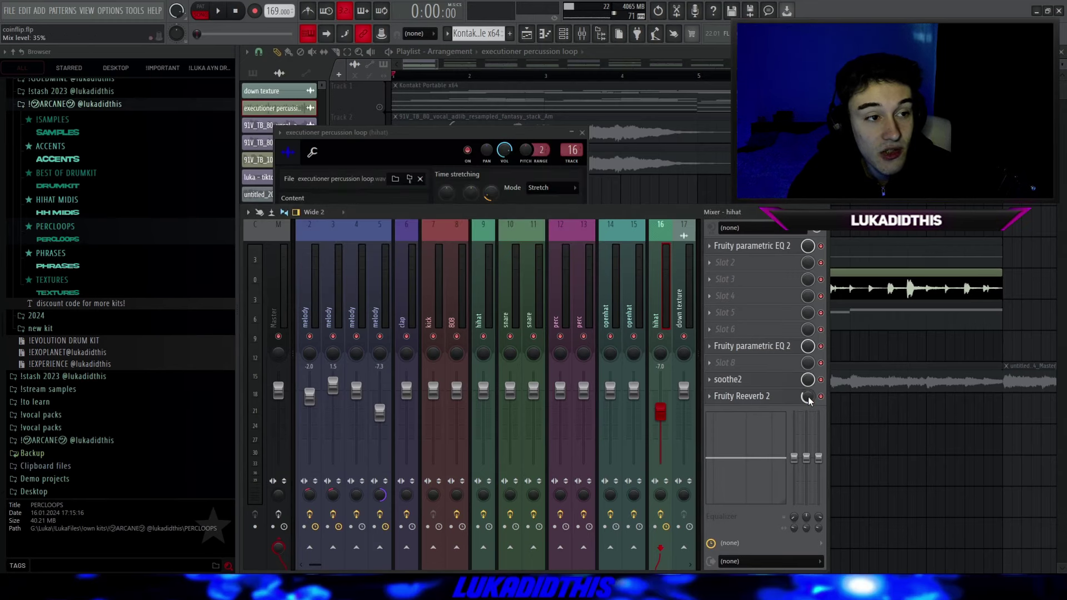
pyautogui.press('F5')
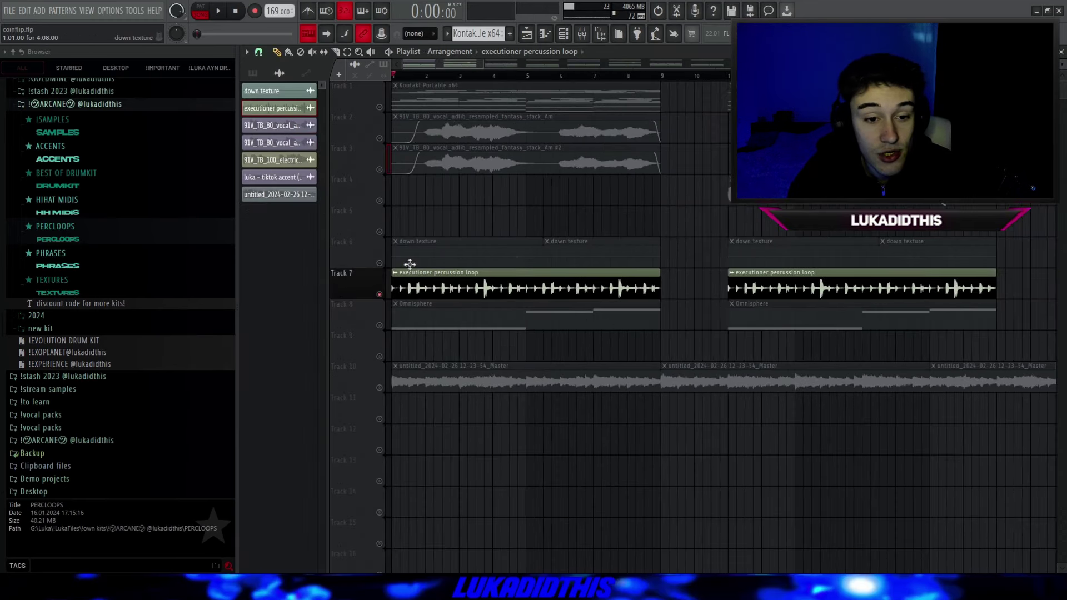
pyautogui.click(380, 263)
pyautogui.scroll(-2, 578, 316)
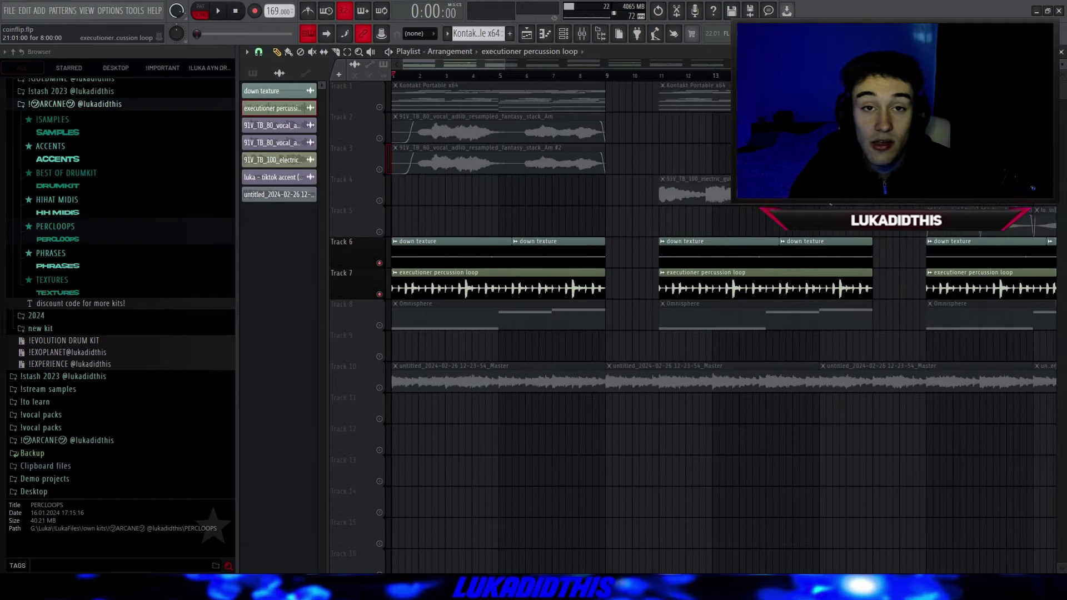
pyautogui.press('space')
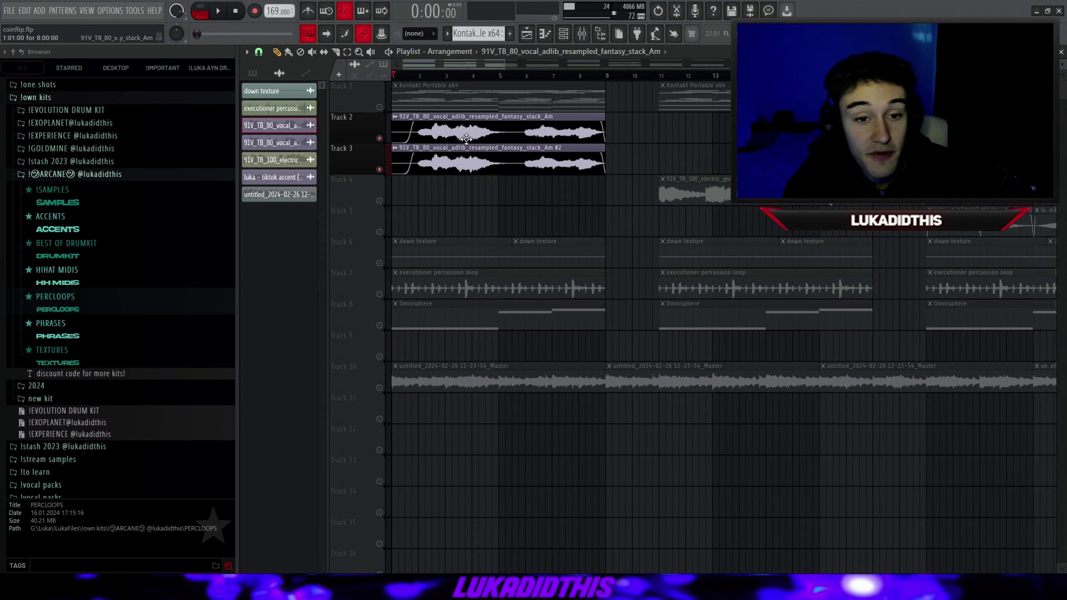
# Review the channel settings of both vocal adlib clips on Tracks 2 and 3, including the second clip's volume
pyautogui.doubleClick(466, 138)
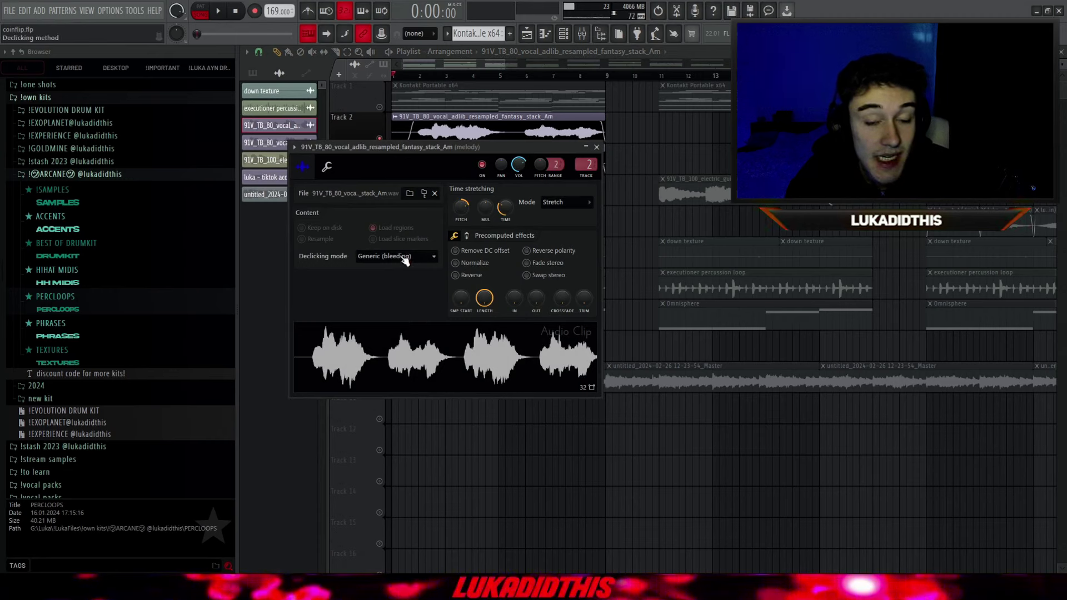
pyautogui.rightClick(639, 143)
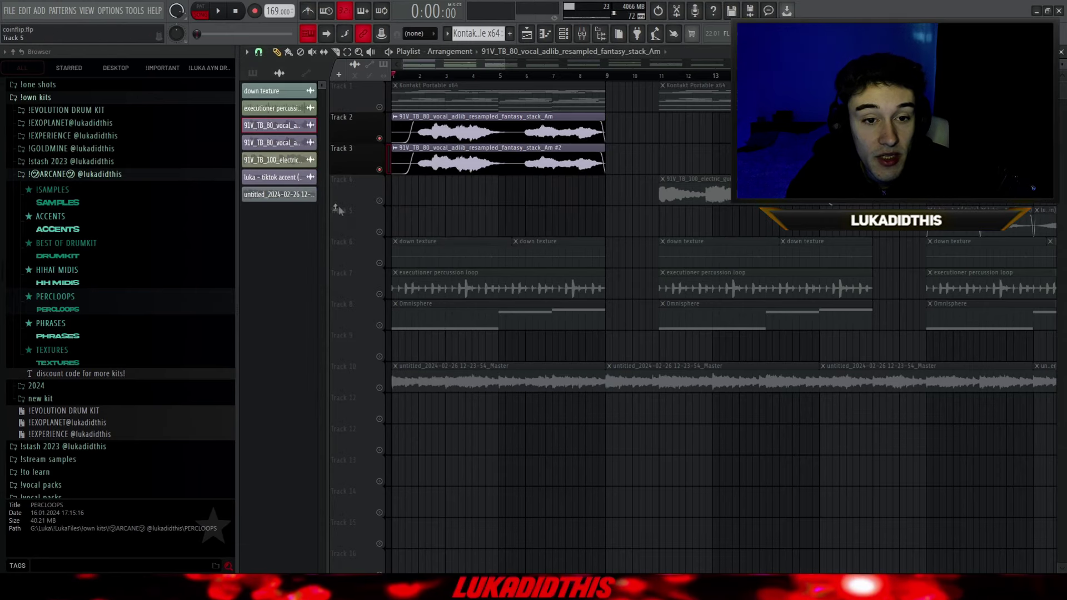
pyautogui.scroll(3, 337, 209)
pyautogui.click(572, 167)
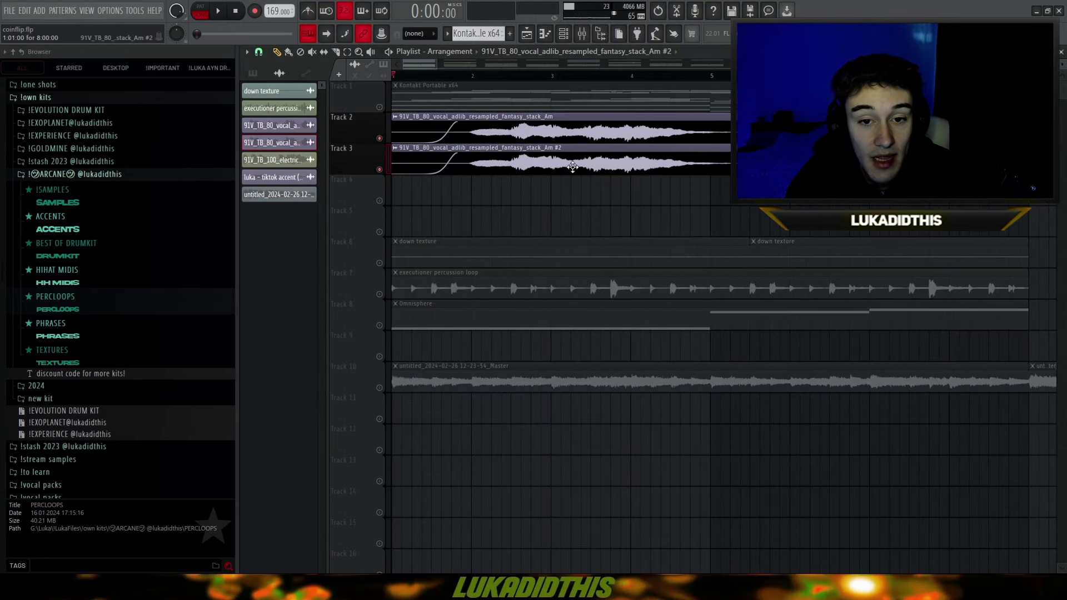
pyautogui.doubleClick(540, 162)
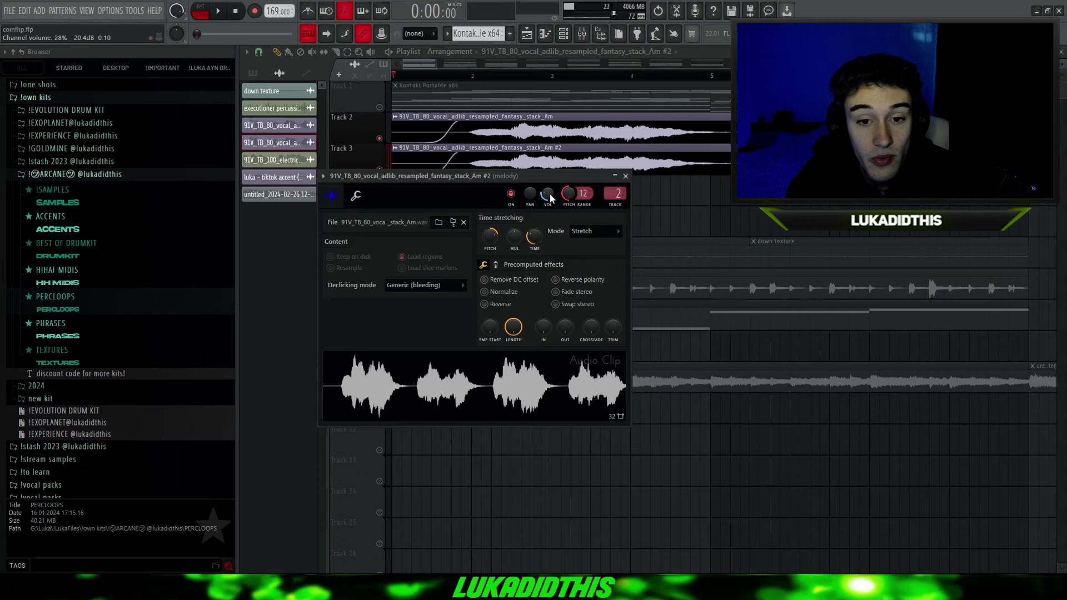
pyautogui.click(691, 210)
pyautogui.scroll(-3, 483, 233)
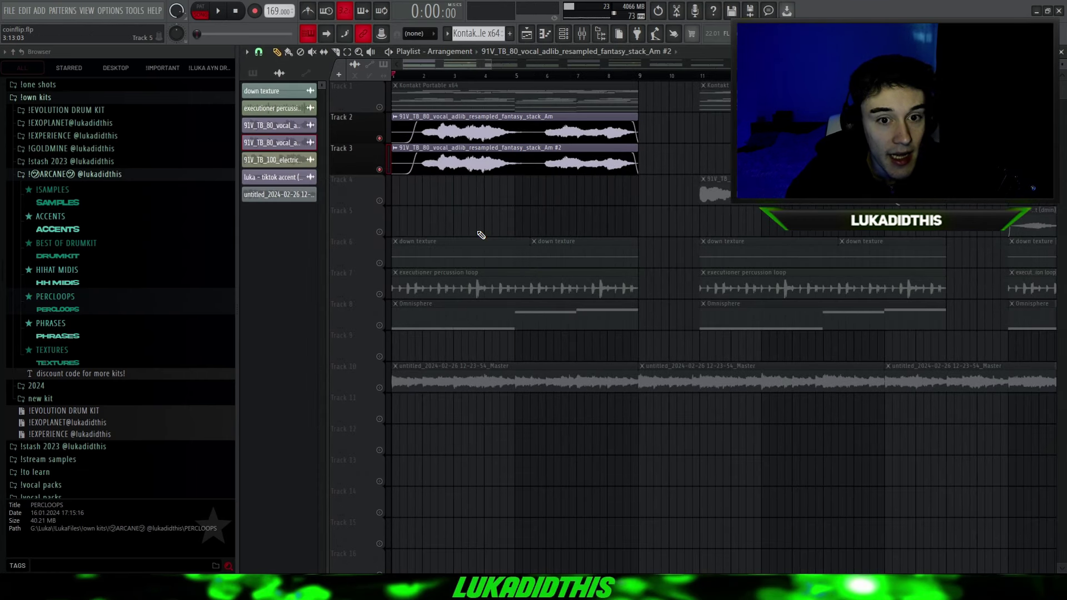
# Examine the fades on the two vocal adlib clips and play the soloed vocals in the playlist
pyautogui.scroll(2, 525, 198)
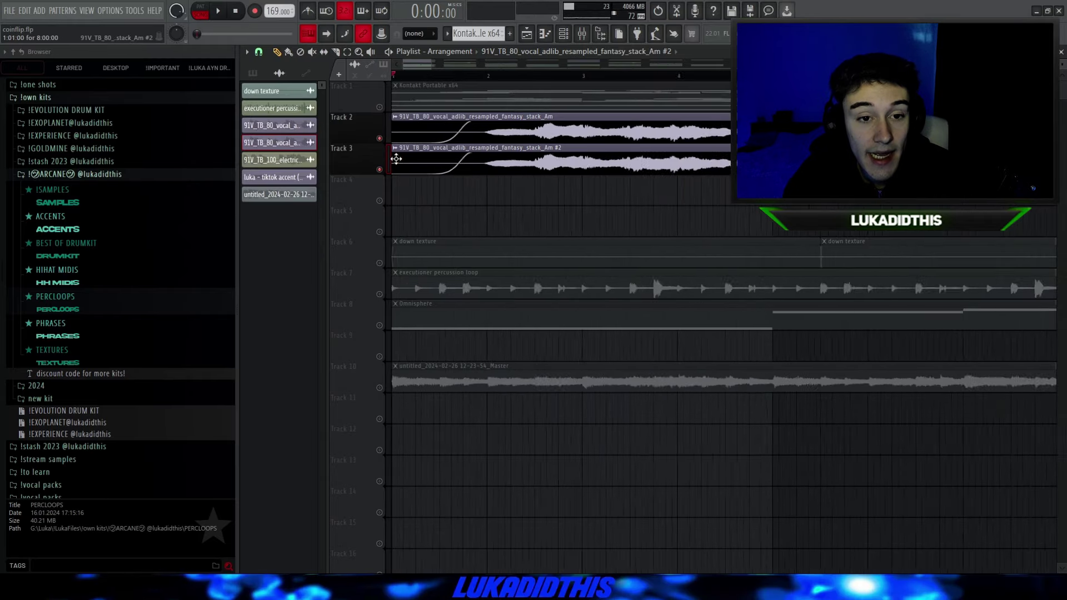
pyautogui.scroll(-1, 700, 155)
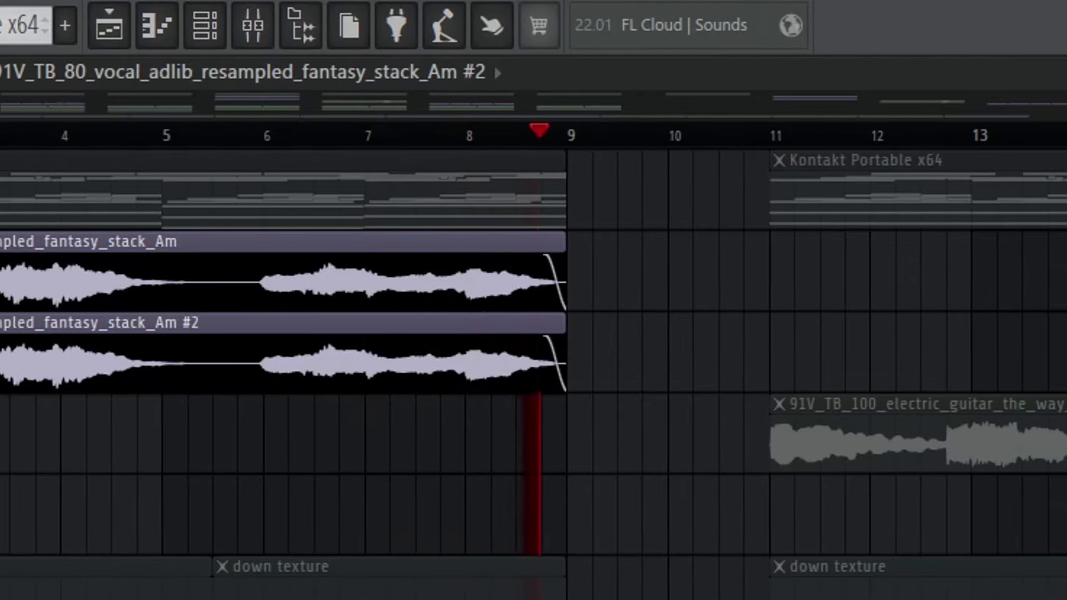
pyautogui.press('space')
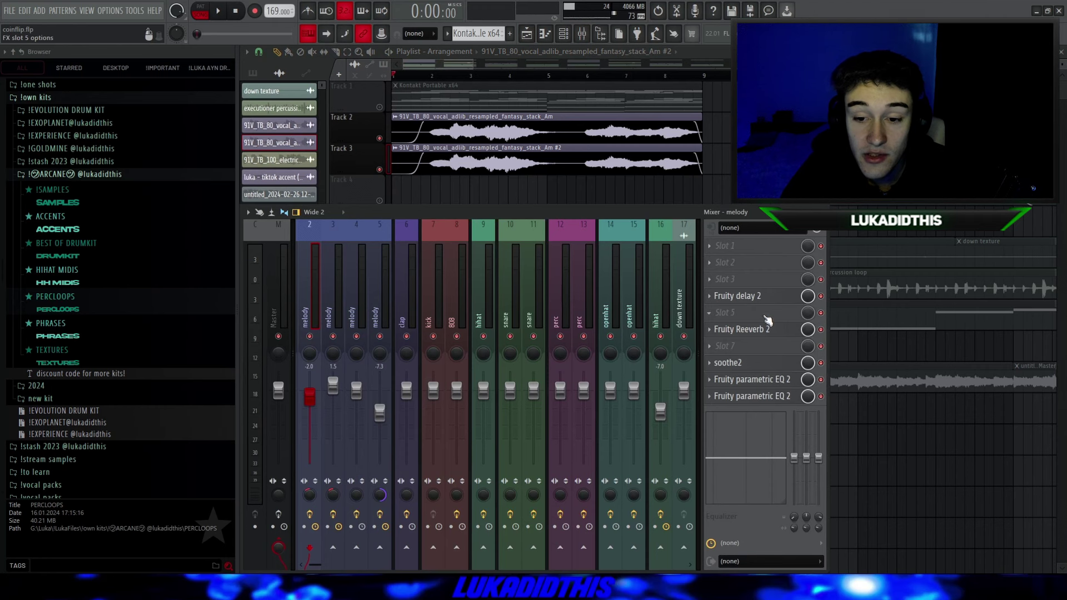
# Inspect the Fruity delay 2, Fruity Reeverb 2 and soothe2 effects on the vocals' mixer track
pyautogui.click(765, 300)
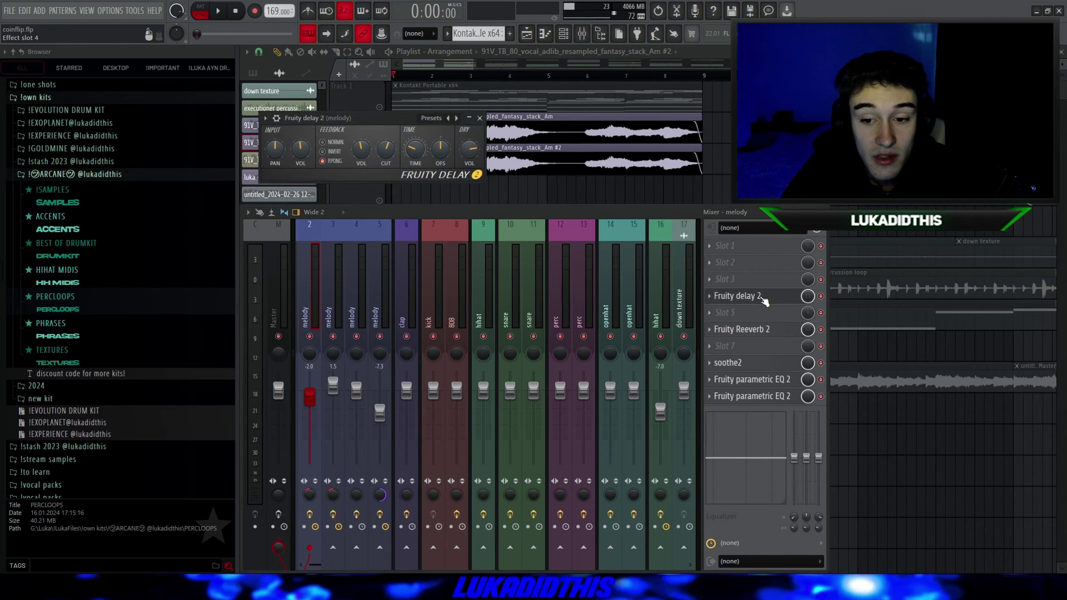
pyautogui.click(479, 118)
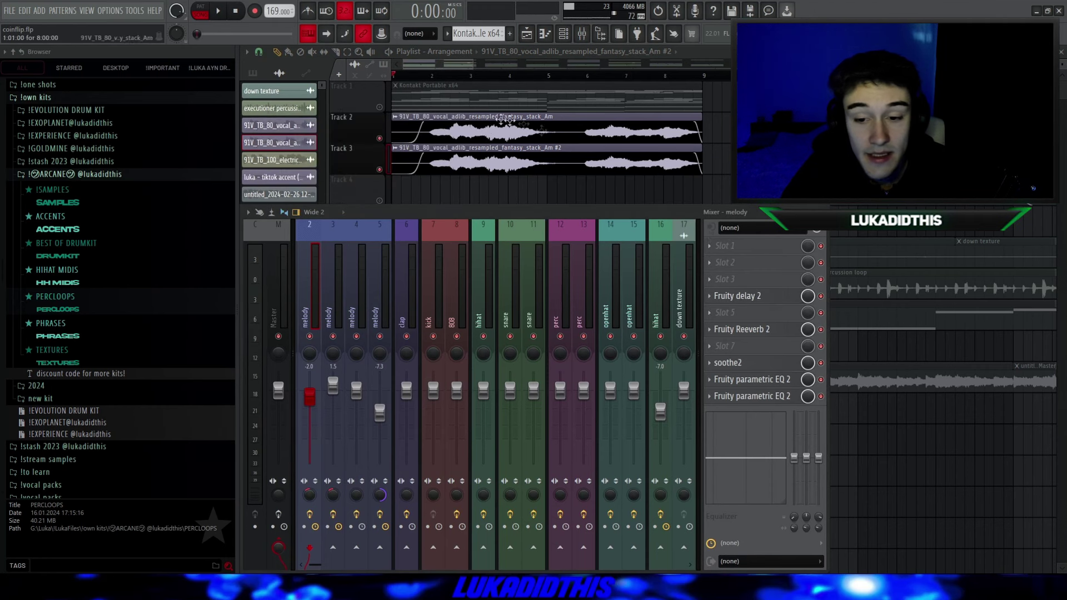
pyautogui.click(764, 329)
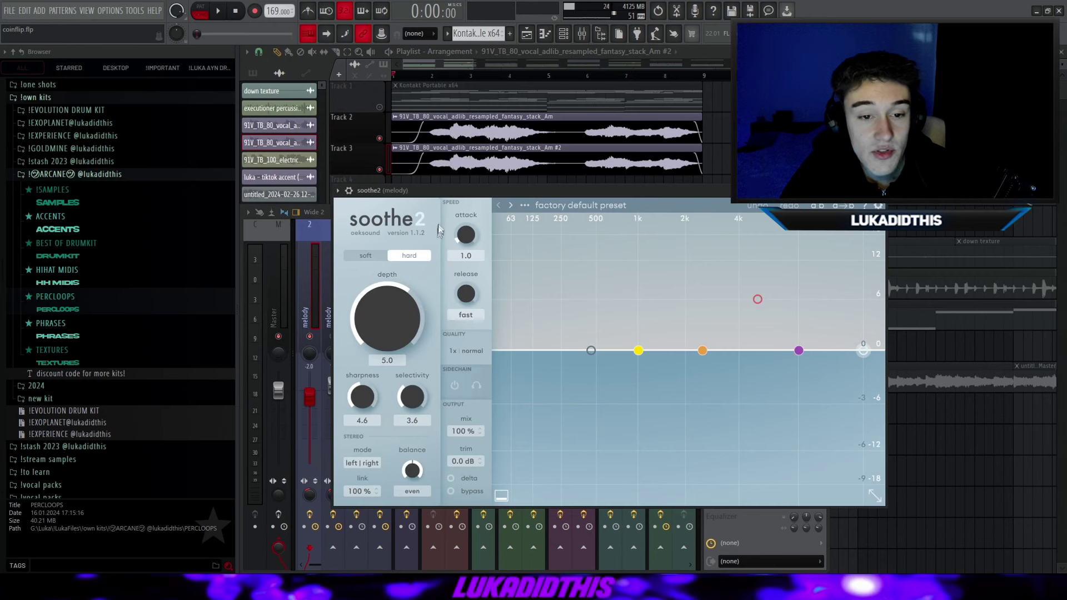
pyautogui.moveTo(422, 190); pyautogui.dragTo(395, 118)
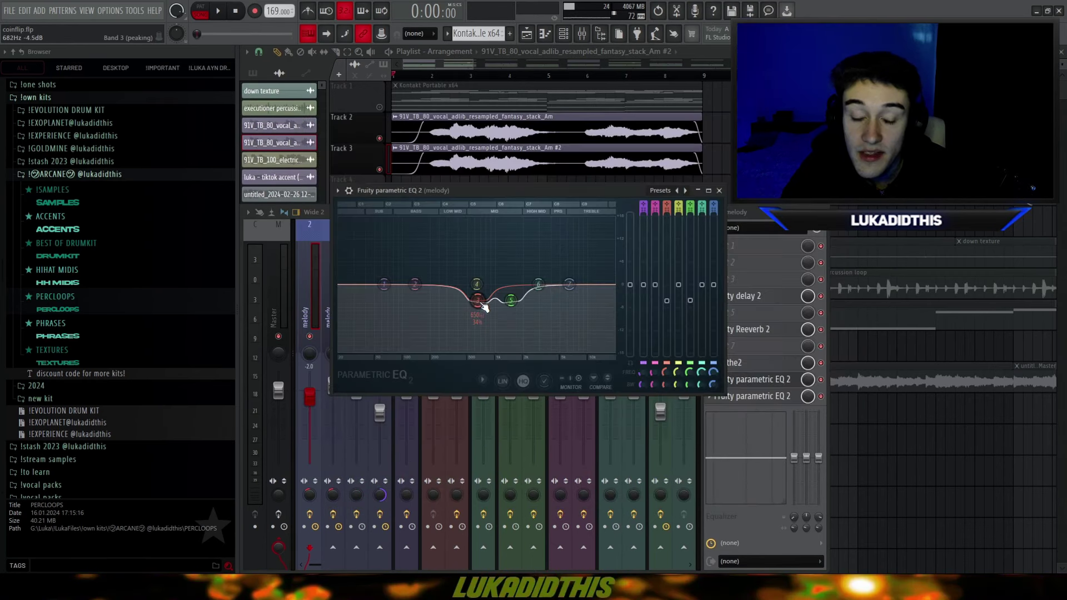
# Examine the bands of both Fruity parametric EQ 2 instances on the vocals' mixer track
pyautogui.moveTo(476, 303); pyautogui.dragTo(505, 315)
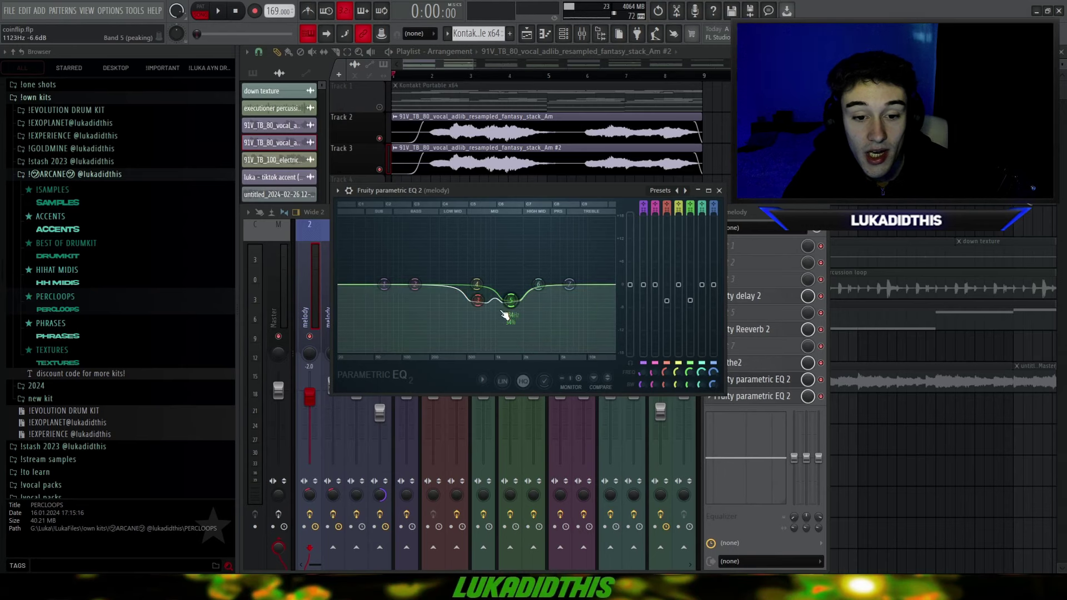
pyautogui.click(719, 191)
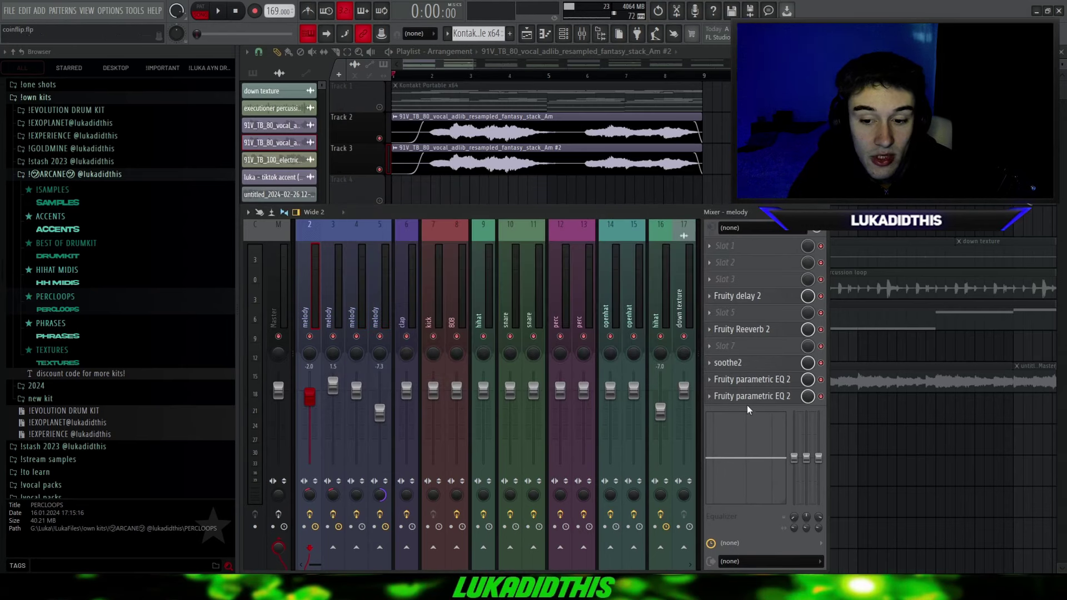
pyautogui.click(751, 397)
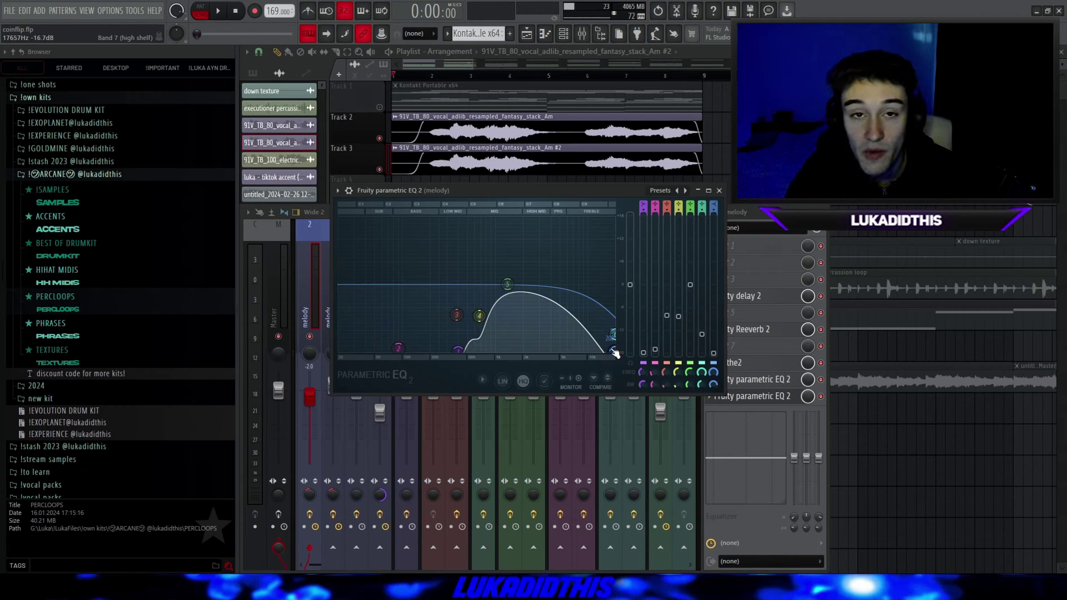
pyautogui.press('Escape')
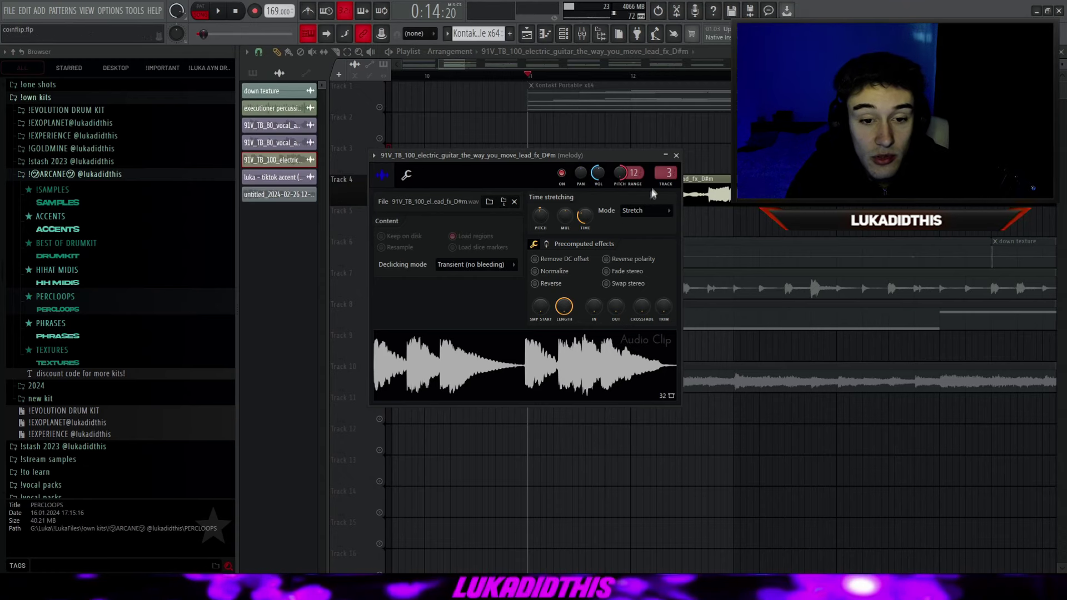
# Check the electric guitar clip's mixer track, reviewing both Fruity parametric EQ 2 instances, soothe2 and the stereo separation
pyautogui.doubleClick(667, 173)
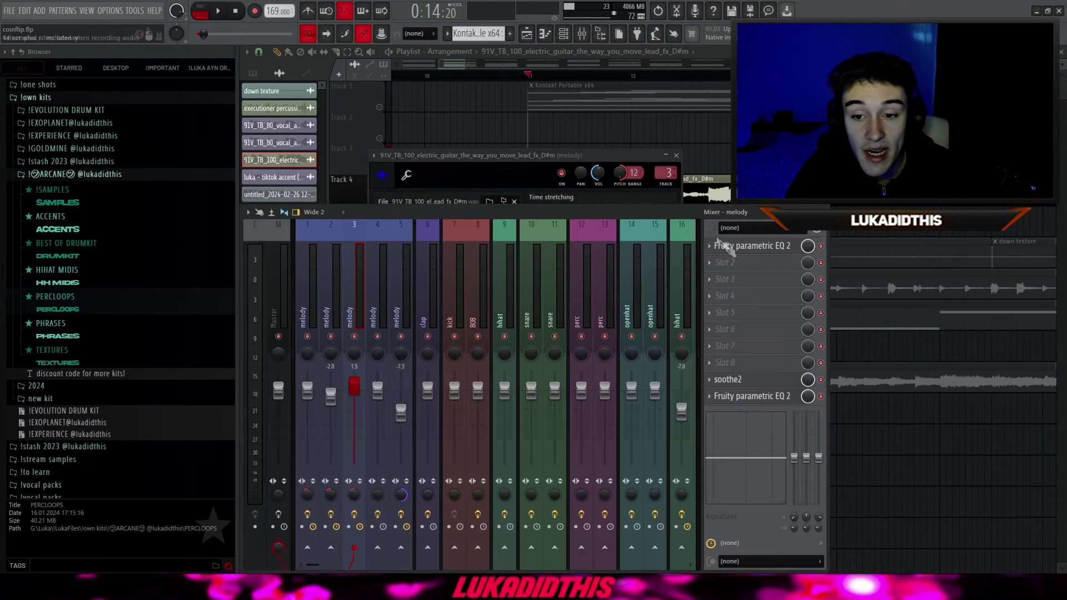
pyautogui.click(739, 251)
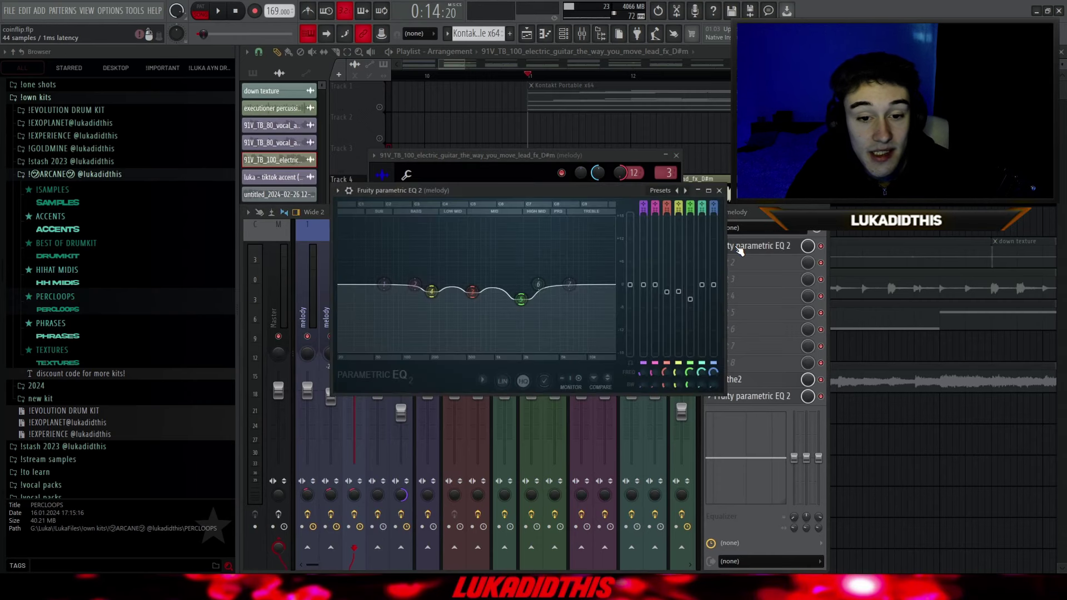
pyautogui.click(719, 190)
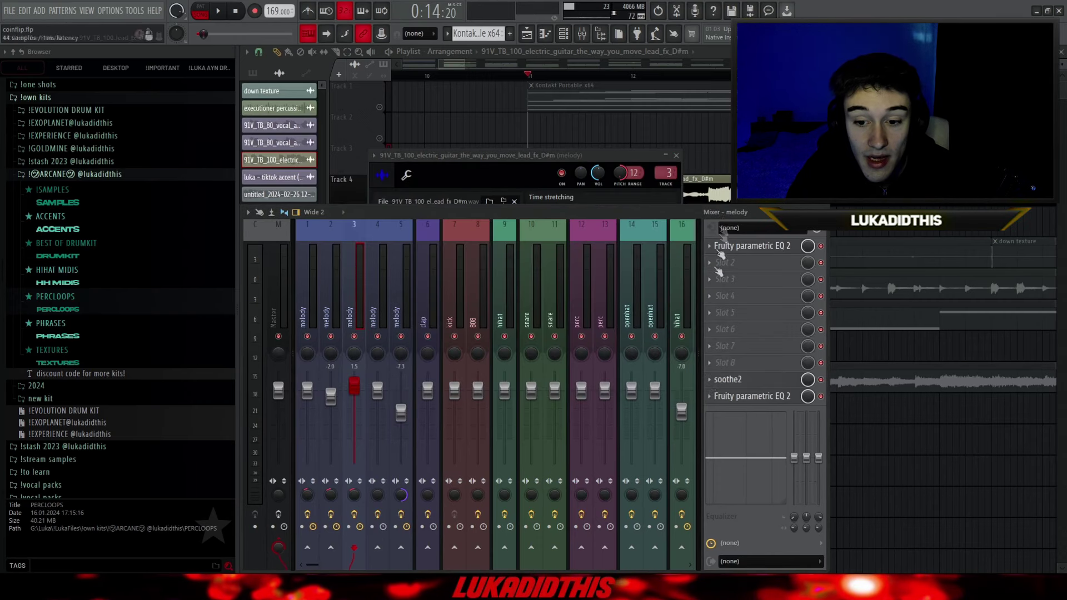
pyautogui.click(739, 379)
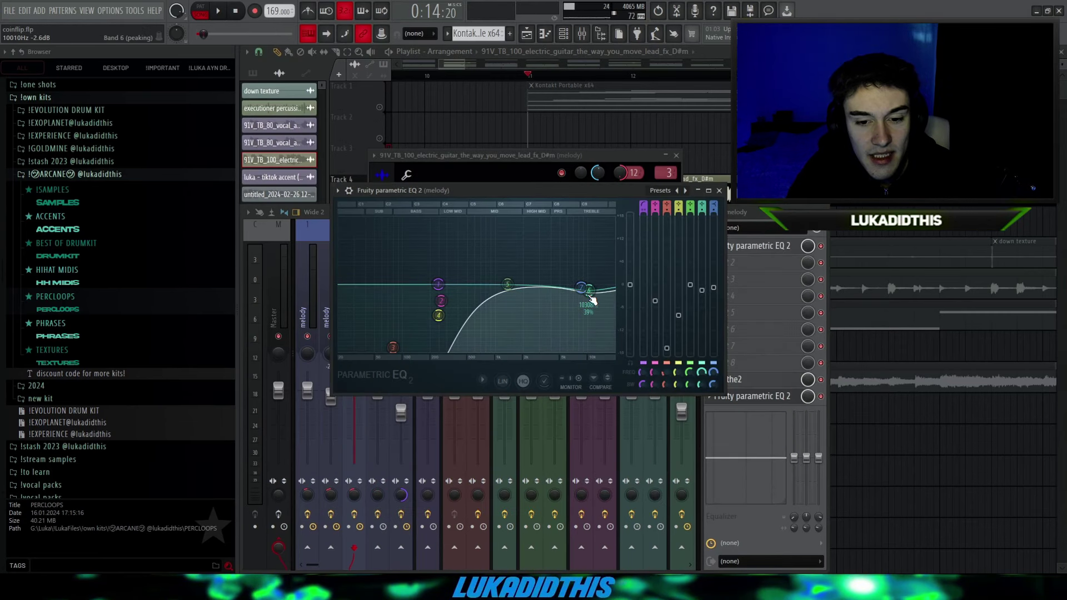
pyautogui.click(719, 190)
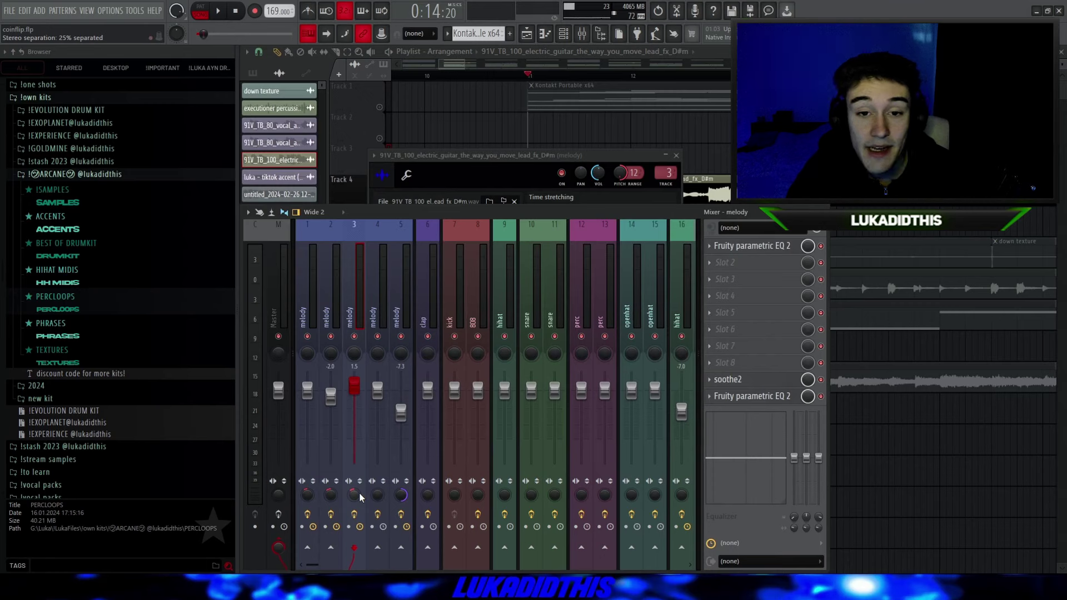
pyautogui.rightClick(689, 150)
pyautogui.scroll(-4, 433, 248)
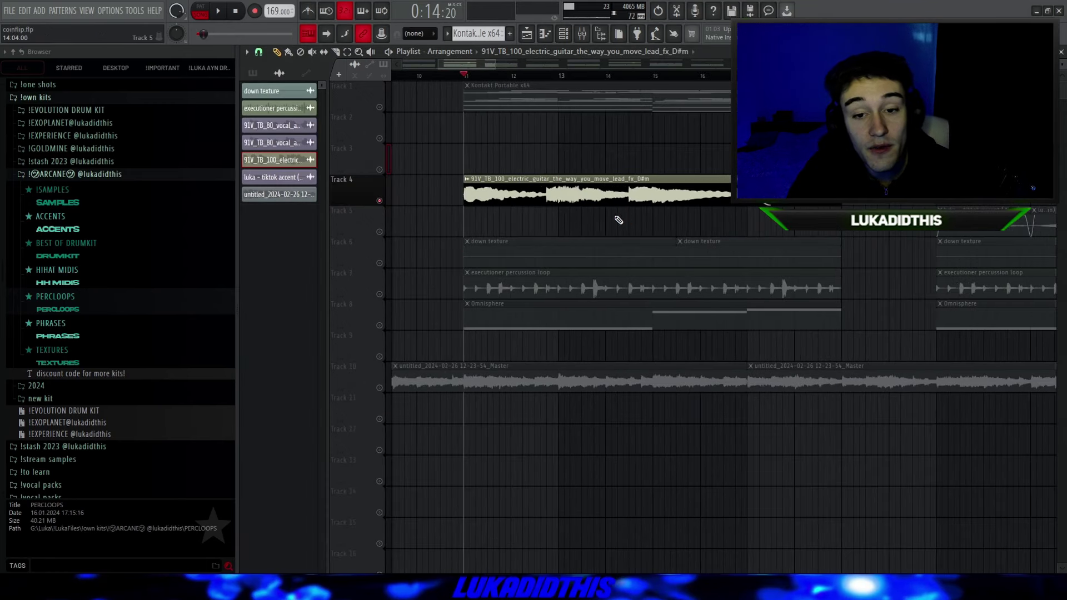
# Look up the tiktok accent sample in the kit's ACCENTS folder and compare it with the Track 5 clip's settings
pyautogui.scroll(-2, 707, 197)
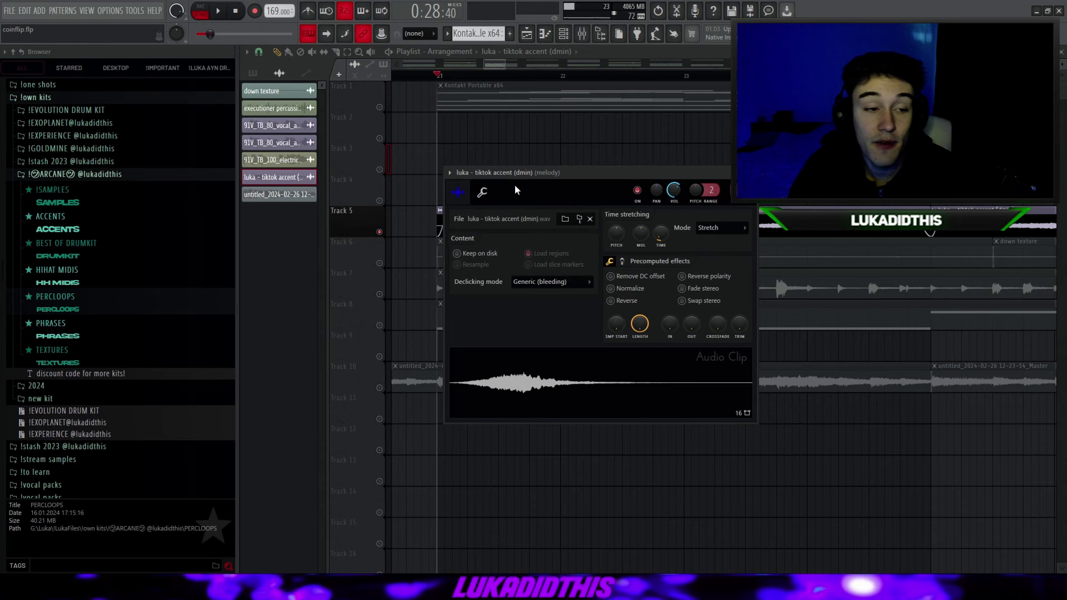
pyautogui.click(89, 218)
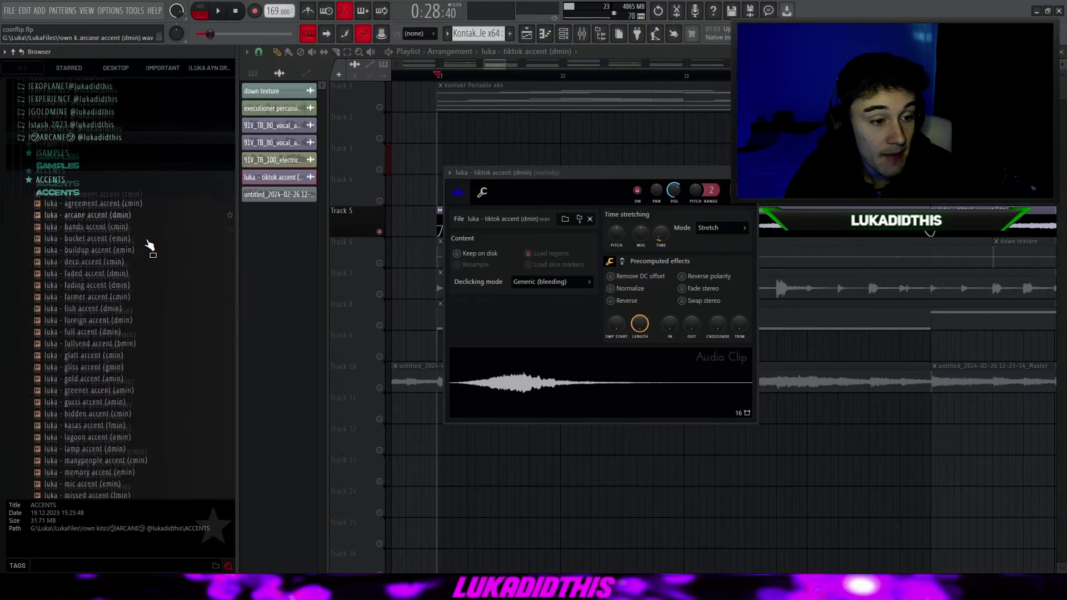
pyautogui.scroll(-10, 146, 248)
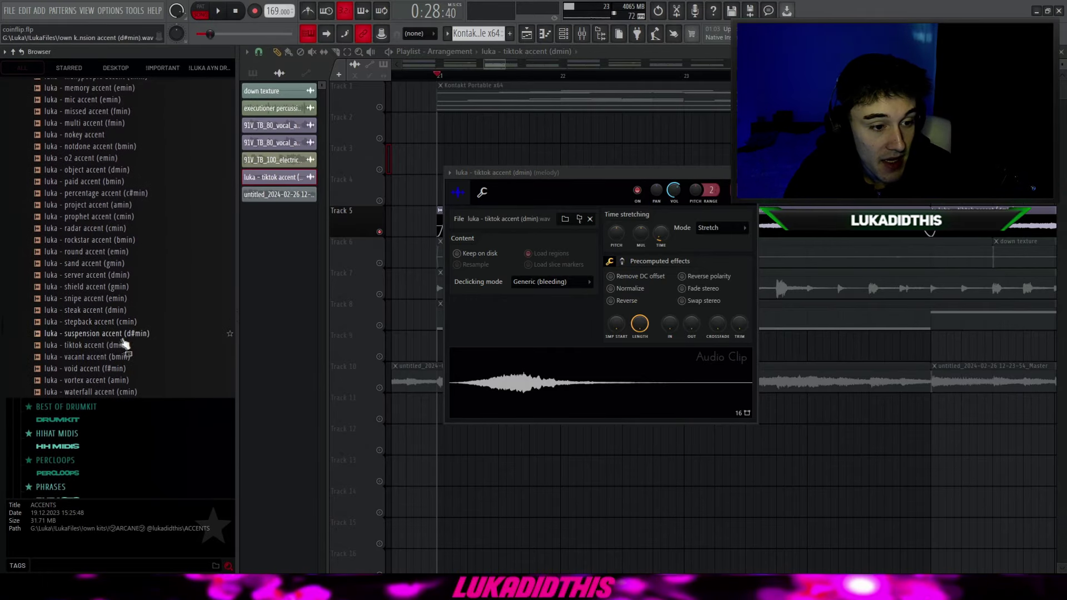
pyautogui.moveTo(125, 353); pyautogui.dragTo(526, 219)
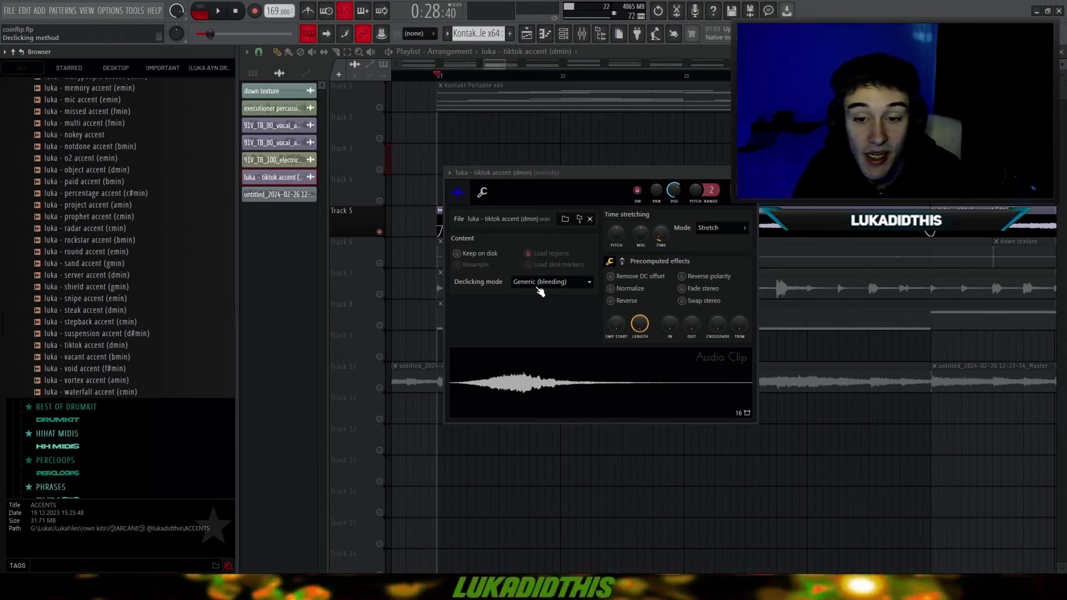
# Review the Fruity parametric EQ 2 high-pass band on the tiktok accent's mixer track
pyautogui.doubleClick(711, 190)
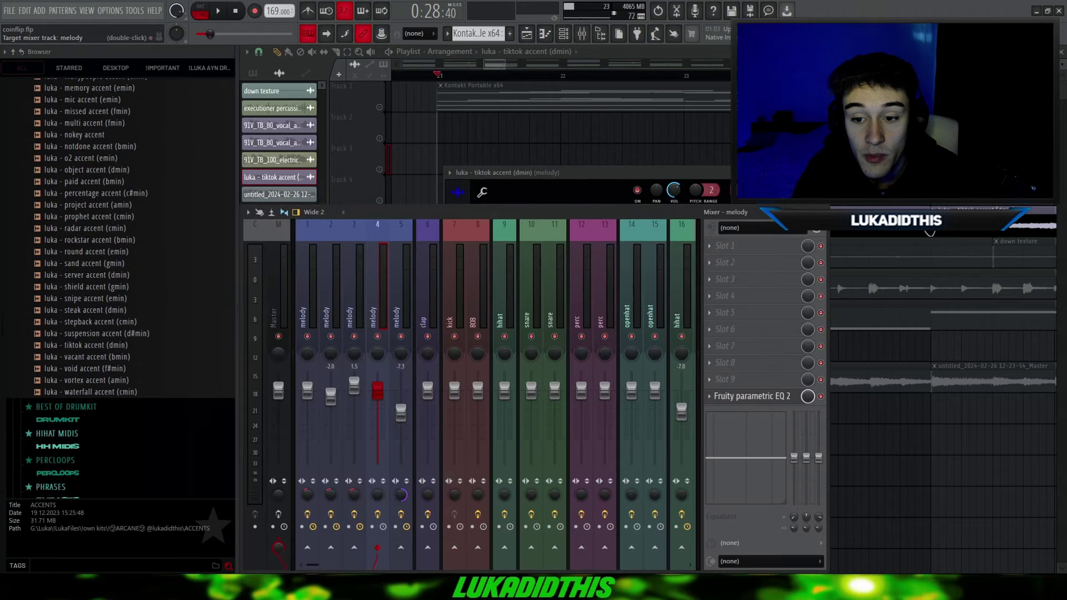
pyautogui.click(760, 397)
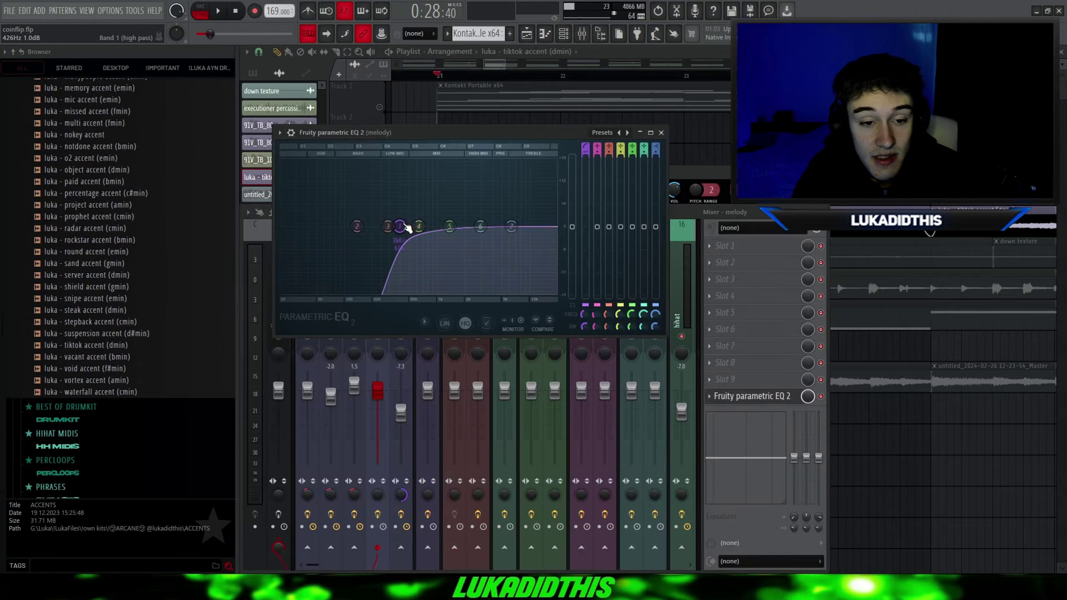
pyautogui.press('F5')
# Collapse the kit's ACCENTS folder in the browser and return to the playlist arrangement
pyautogui.scroll(9, 34, 355)
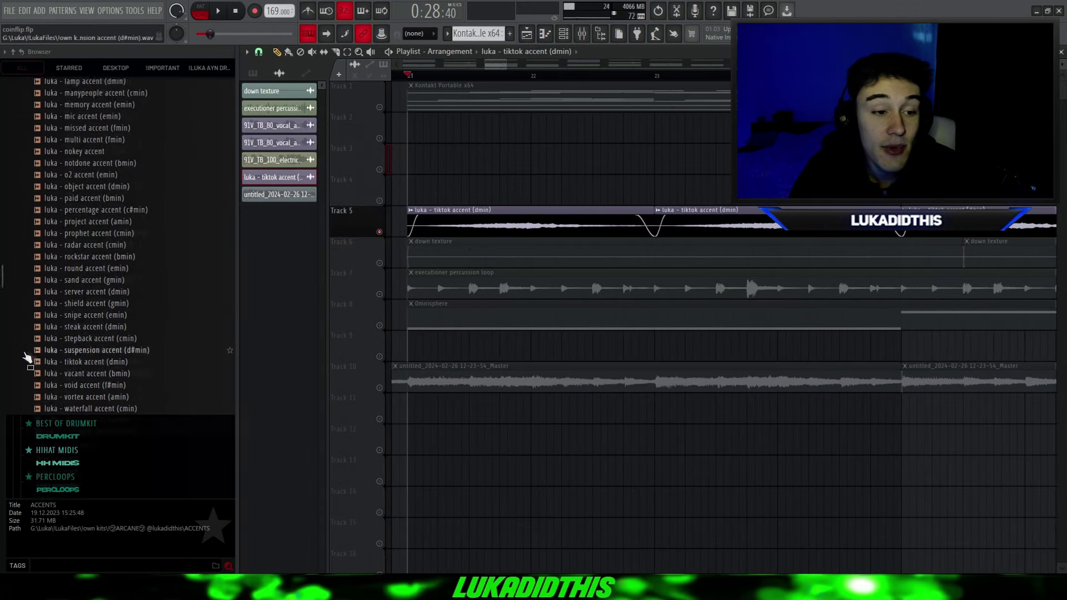
pyautogui.scroll(4, 92, 236)
pyautogui.click(56, 290)
pyautogui.scroll(5, 186, 232)
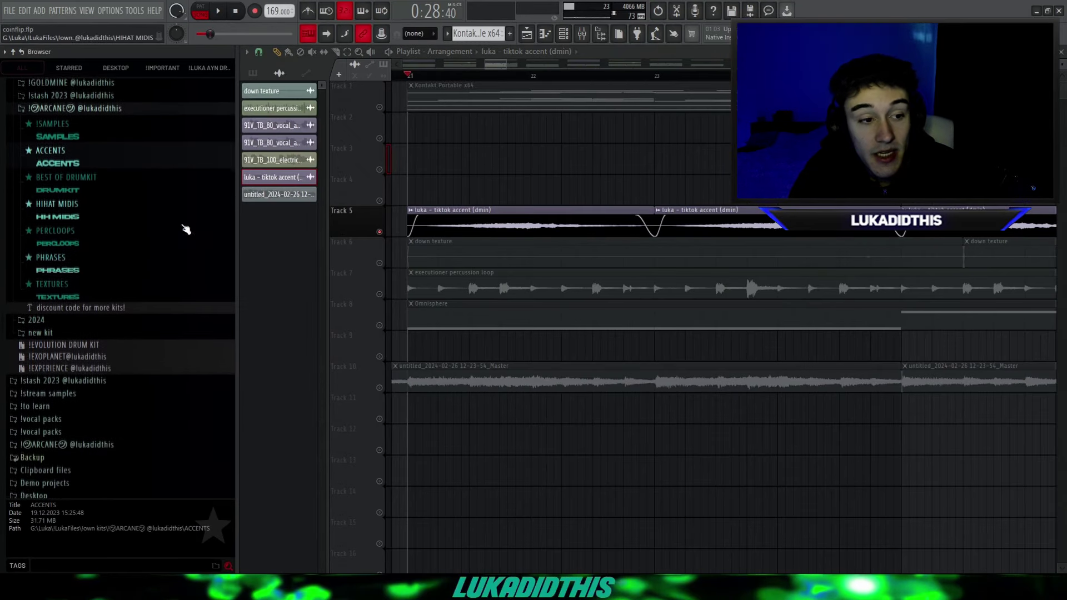
pyautogui.scroll(-3, 722, 291)
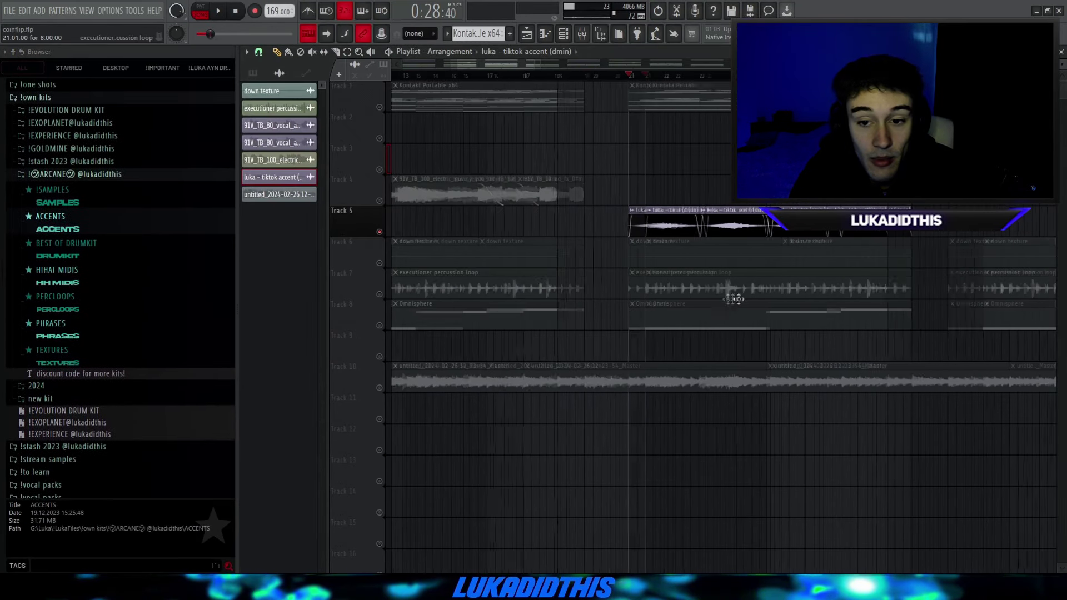
# Play the arrangement from bar 21 to hear the soloed tiktok accent clips on Track 5
pyautogui.scroll(2, 672, 269)
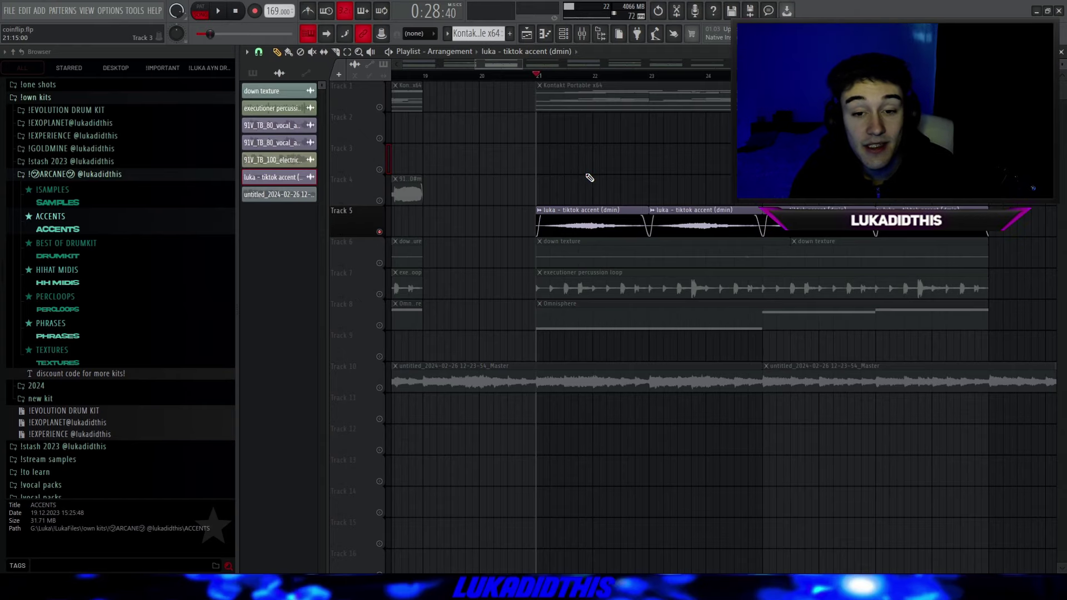
pyautogui.press('space')
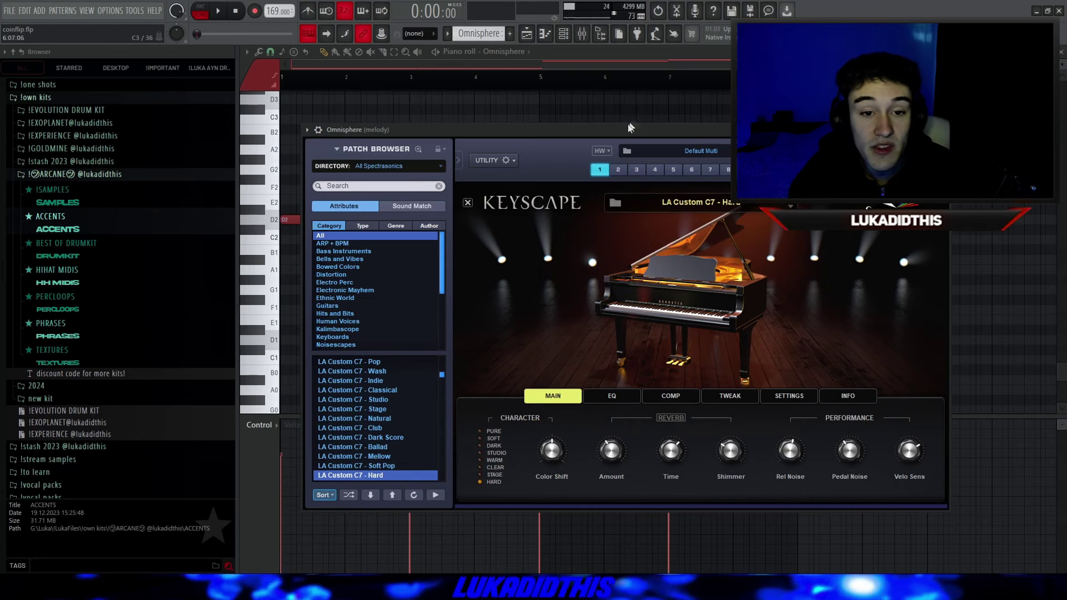
# Review the Omnisphere layer's Keyscape patch LA Custom C7 - Hard and its bass notes in the piano roll, and play them
pyautogui.click(409, 166)
pyautogui.click(602, 253)
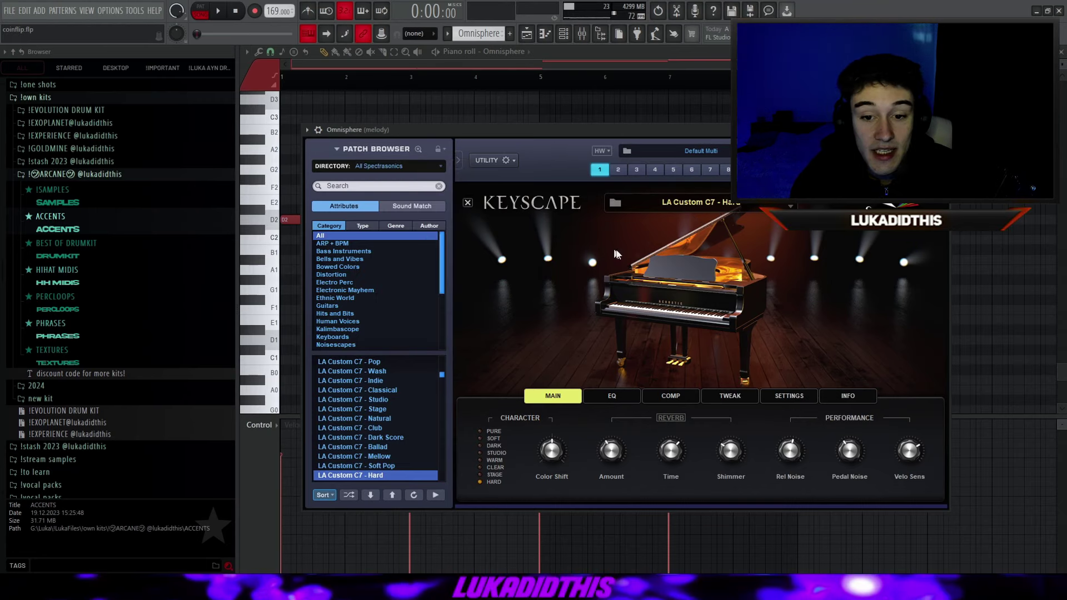
pyautogui.click(942, 129)
pyautogui.scroll(6, 435, 249)
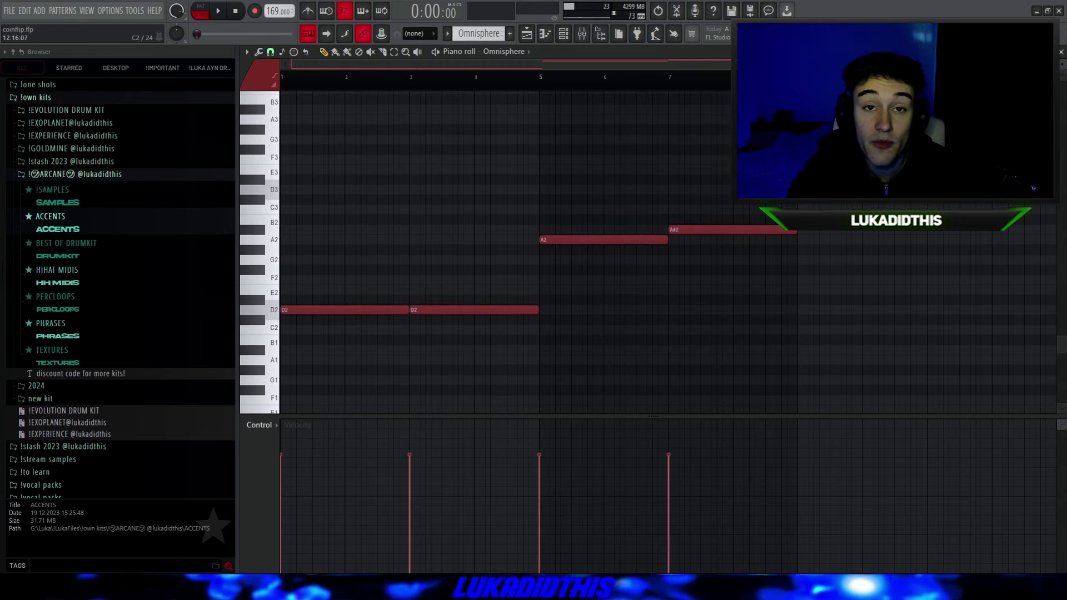
pyautogui.press('space')
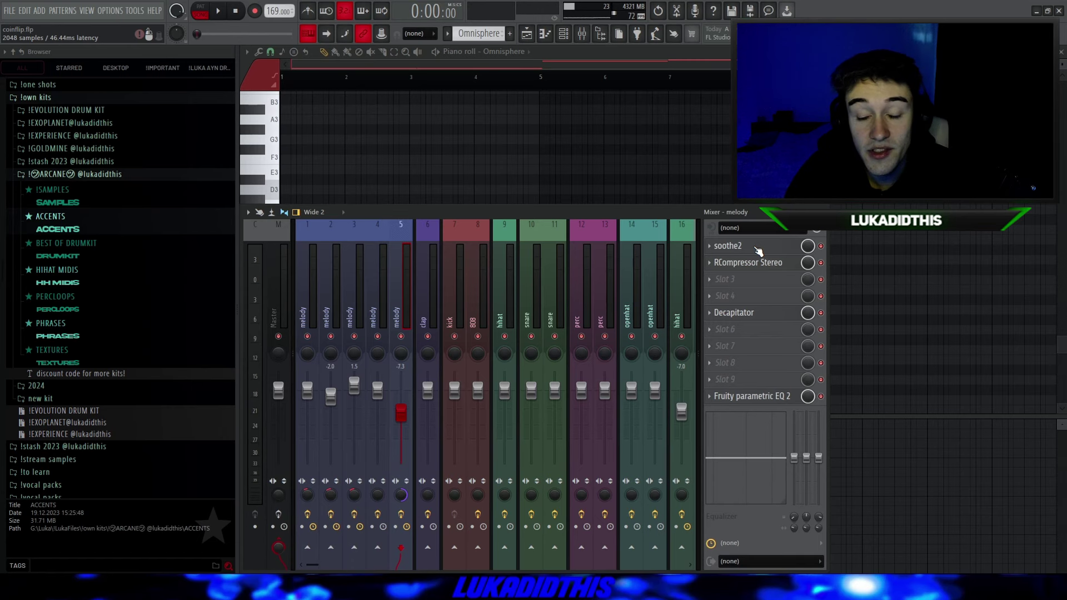
# Review soothe2, RCompressor Stereo, Decapitator and Fruity parametric EQ 2 on the Omnisphere layer's mixer track
pyautogui.click(759, 252)
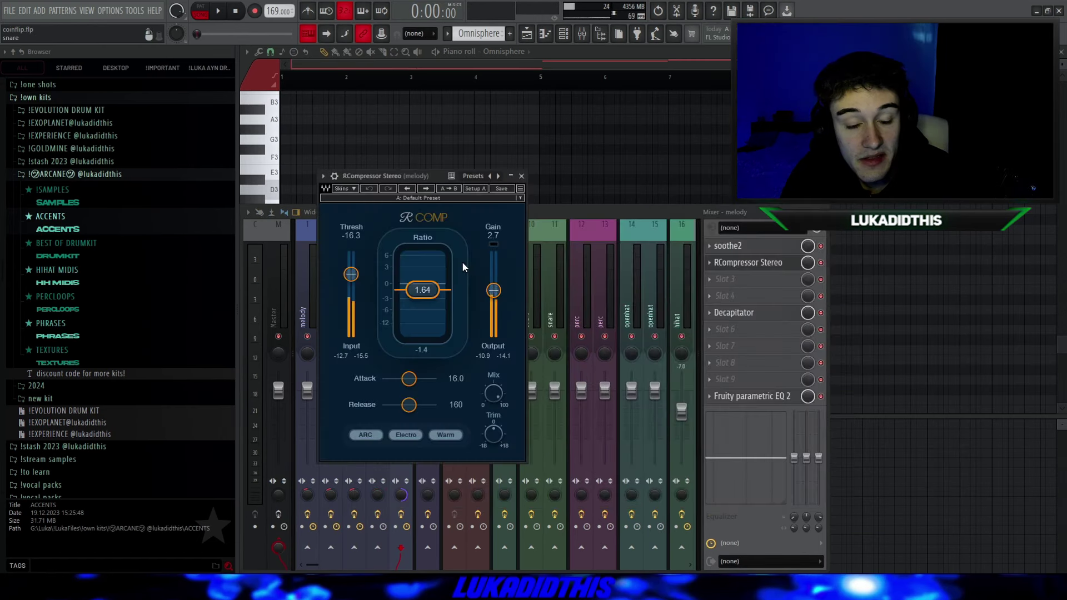
pyautogui.click(733, 312)
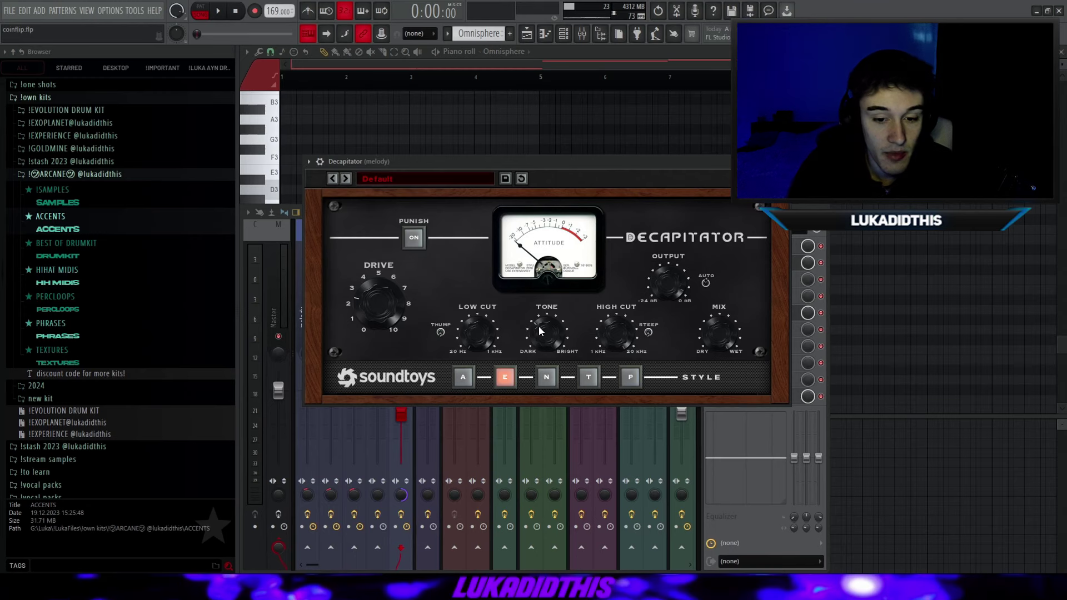
pyautogui.click(794, 395)
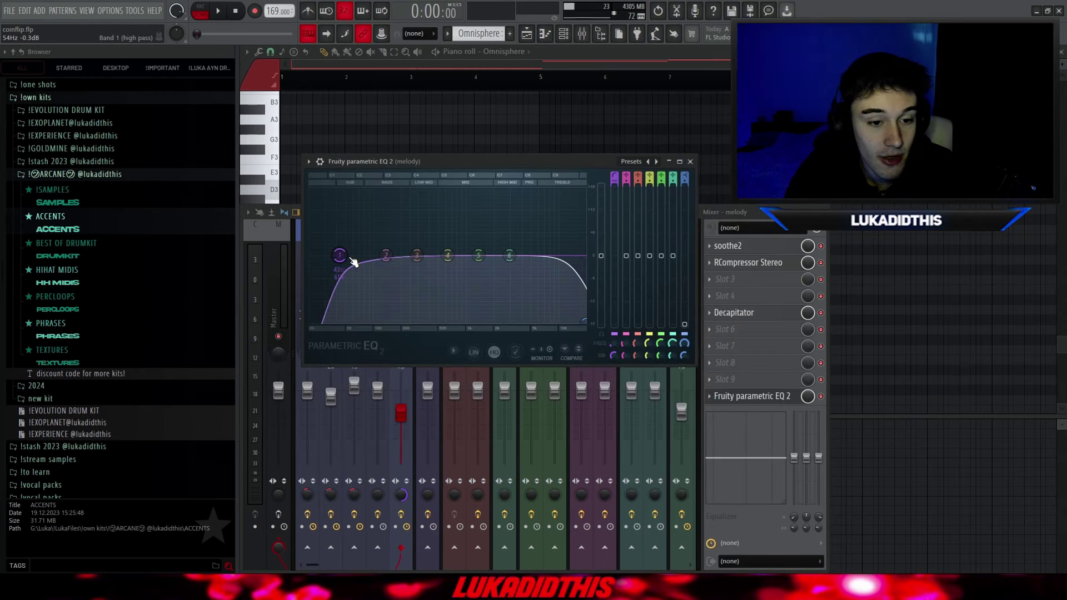
pyautogui.press('Escape')
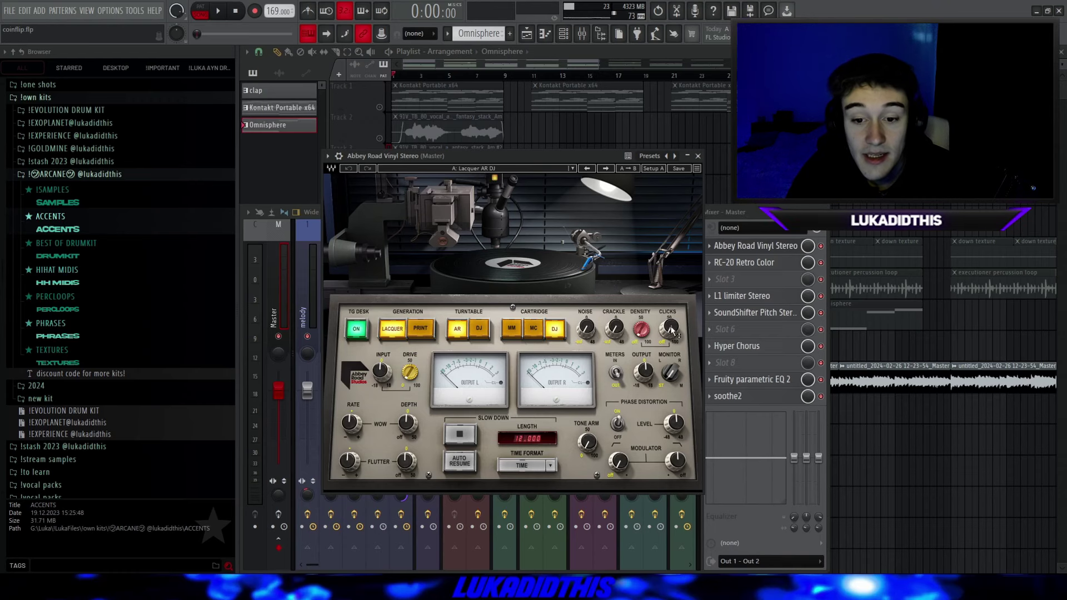
# Check the master track's Abbey Road Vinyl Stereo, RC-20 Retro Color, L1 limiter Stereo and SoundShifter Pitch Stereo settings
pyautogui.click(698, 155)
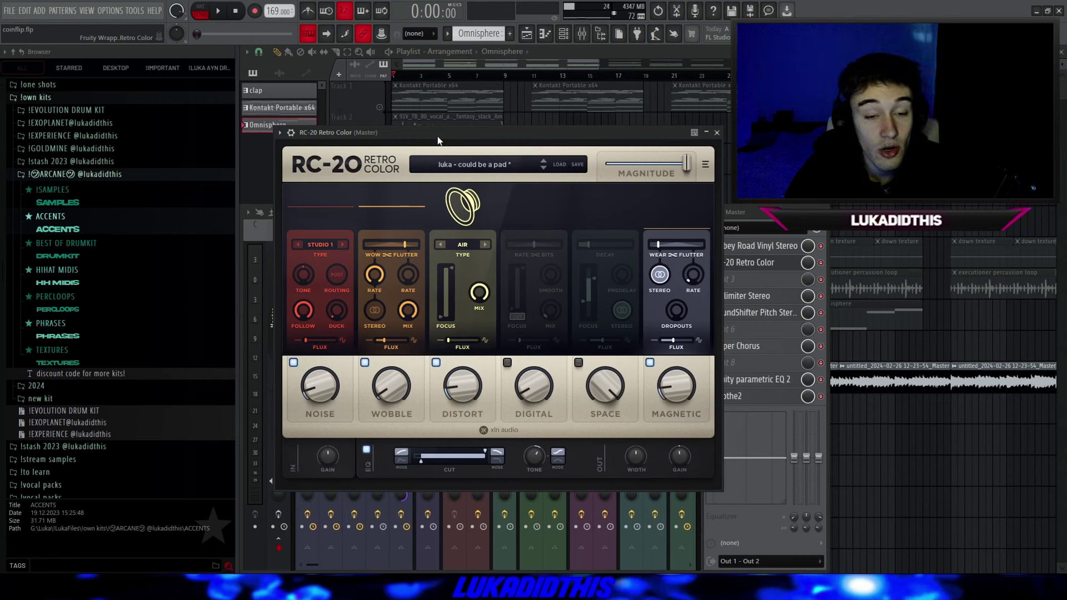
pyautogui.click(53, 123)
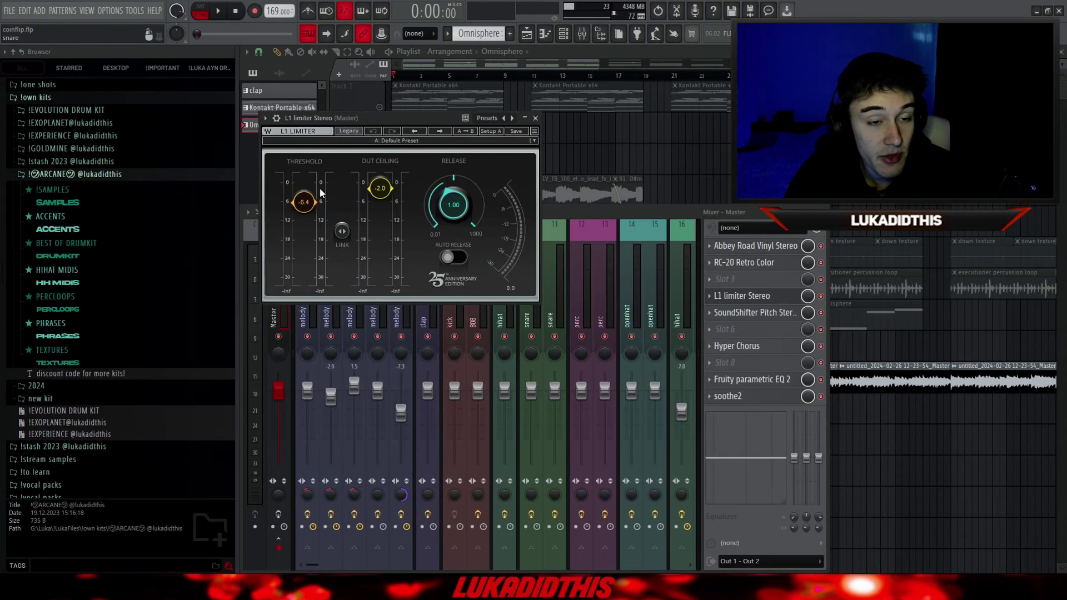
pyautogui.click(535, 118)
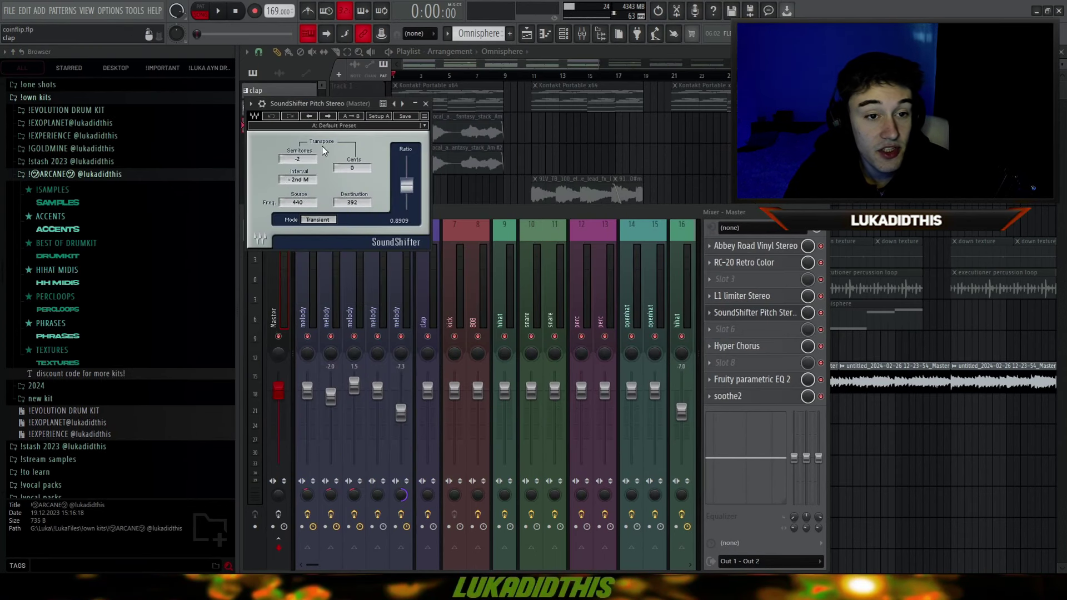
pyautogui.click(426, 103)
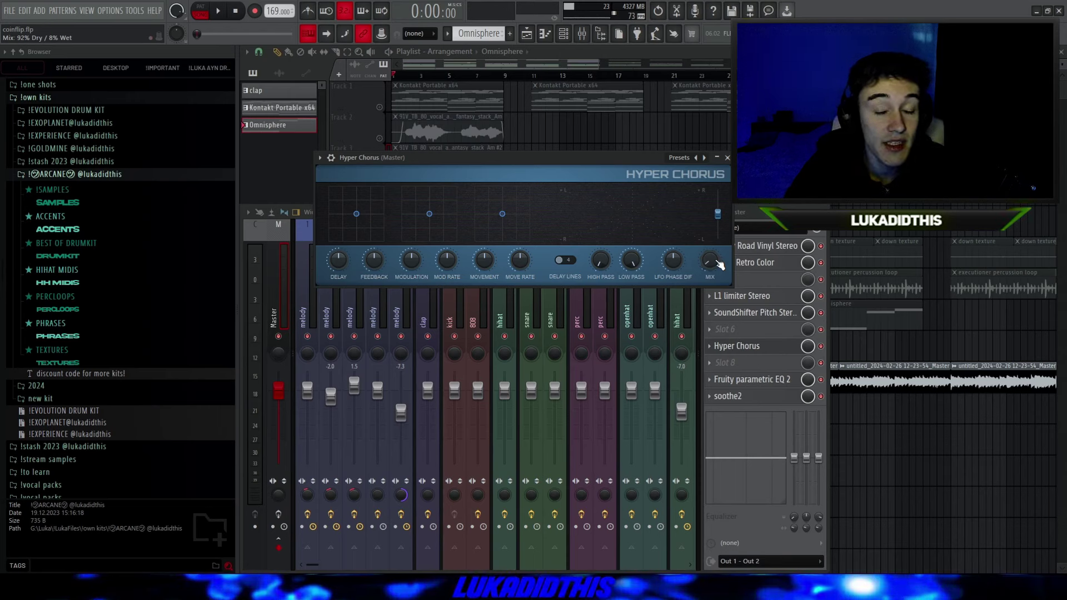
# Check the master track's Fruity parametric EQ 2 low shelf band and its soothe2 settings
pyautogui.click(758, 379)
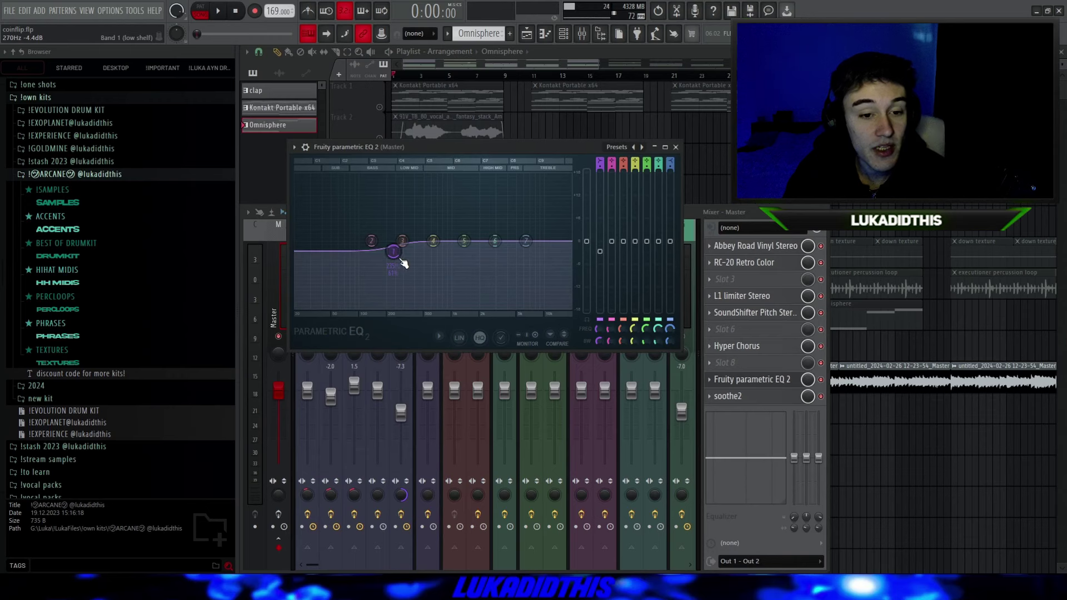
pyautogui.moveTo(401, 259); pyautogui.dragTo(392, 252)
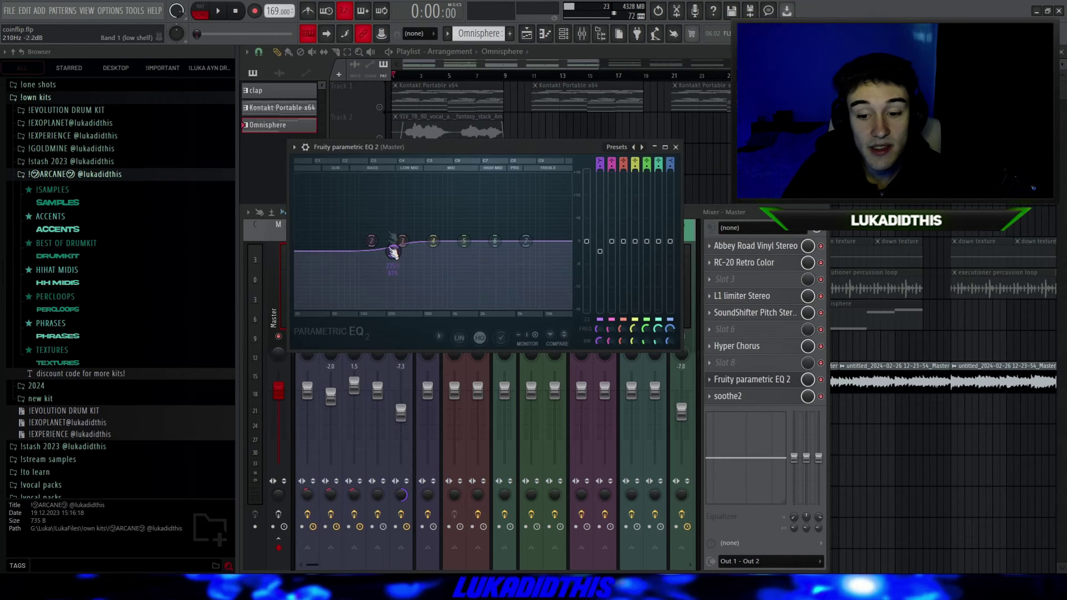
pyautogui.click(728, 396)
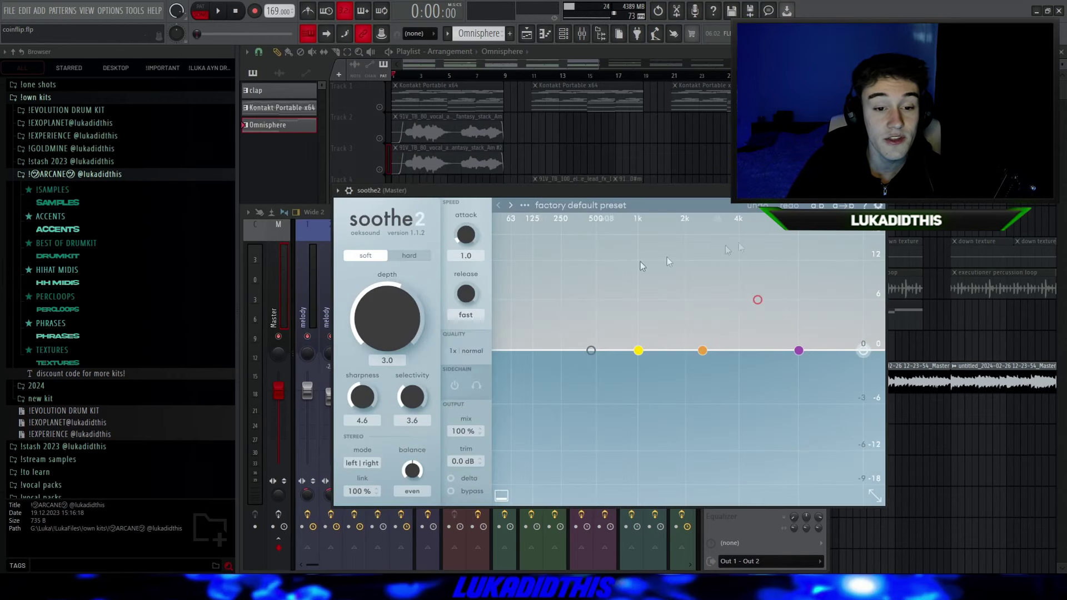
pyautogui.press('Escape')
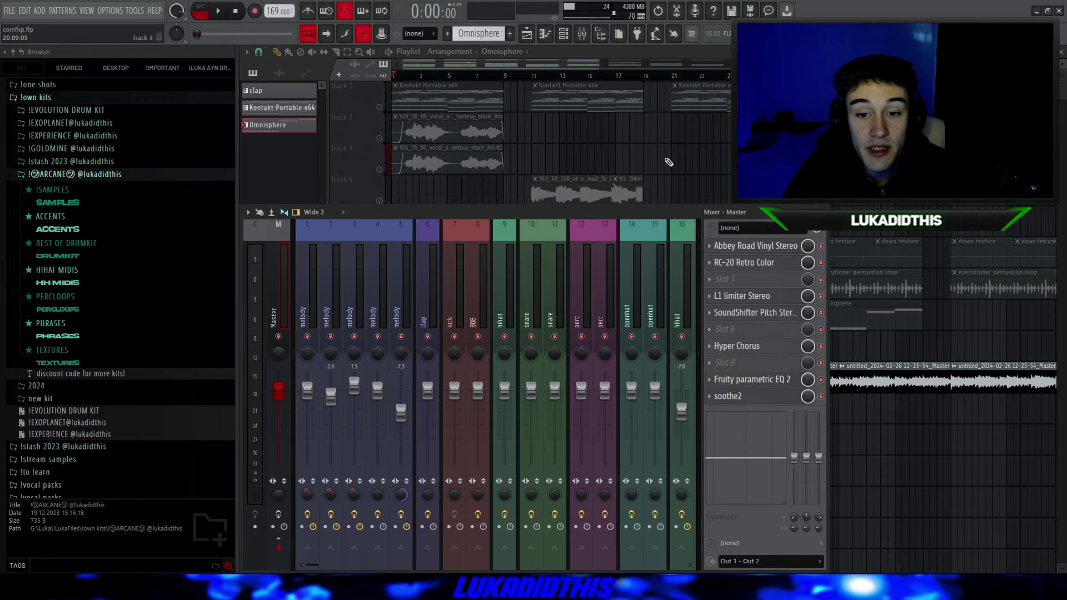
# Mute the rendered master audio on Track 10, unmute the melody tracks and play the arrangement from the start
pyautogui.press('Escape')
pyautogui.click(379, 387)
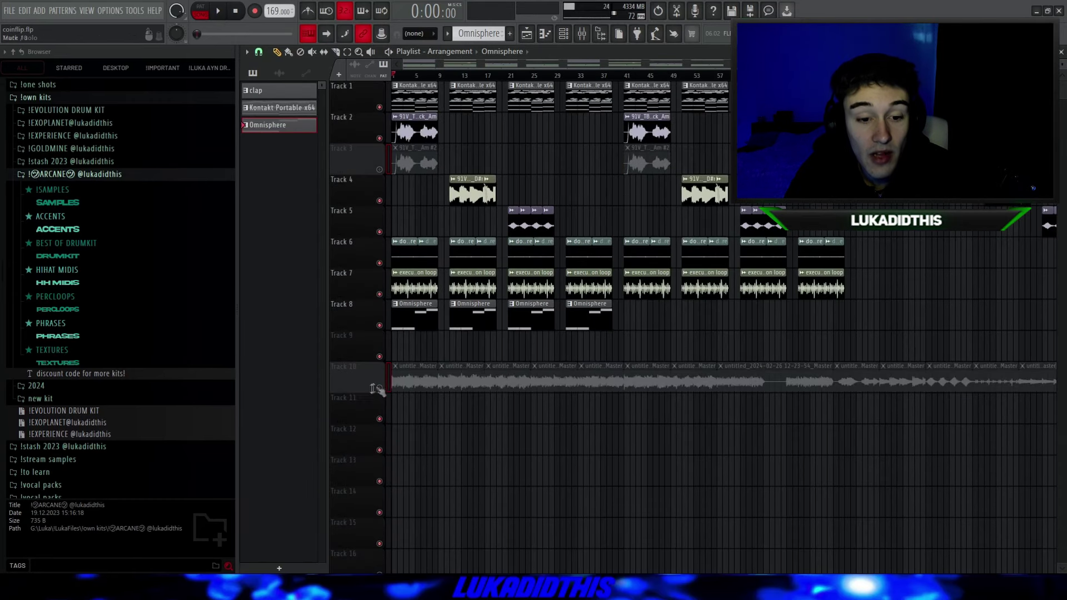
pyautogui.scroll(5, 389, 333)
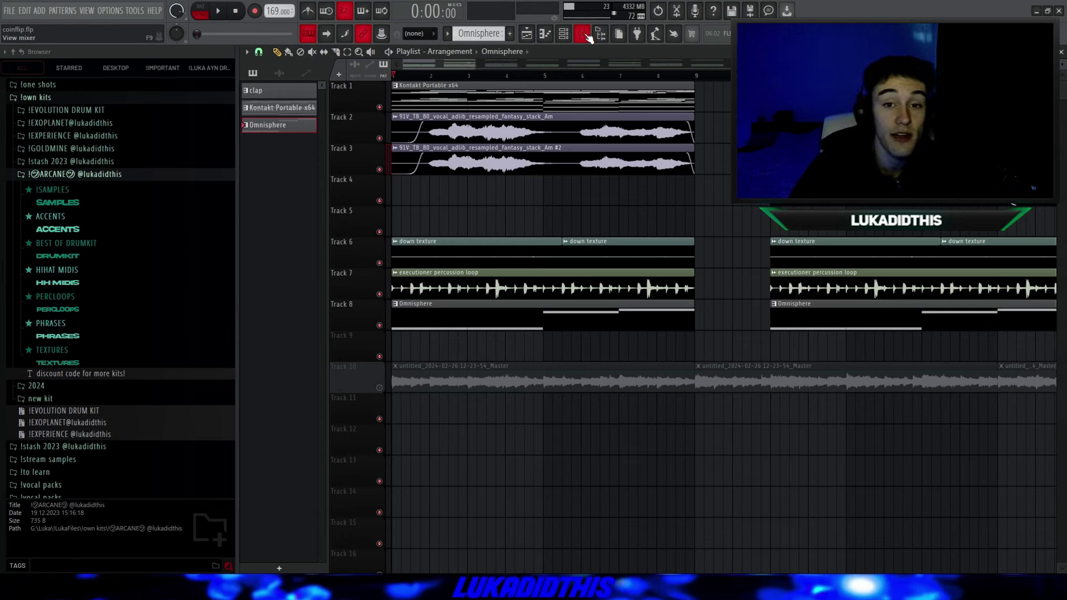
pyautogui.press('space')
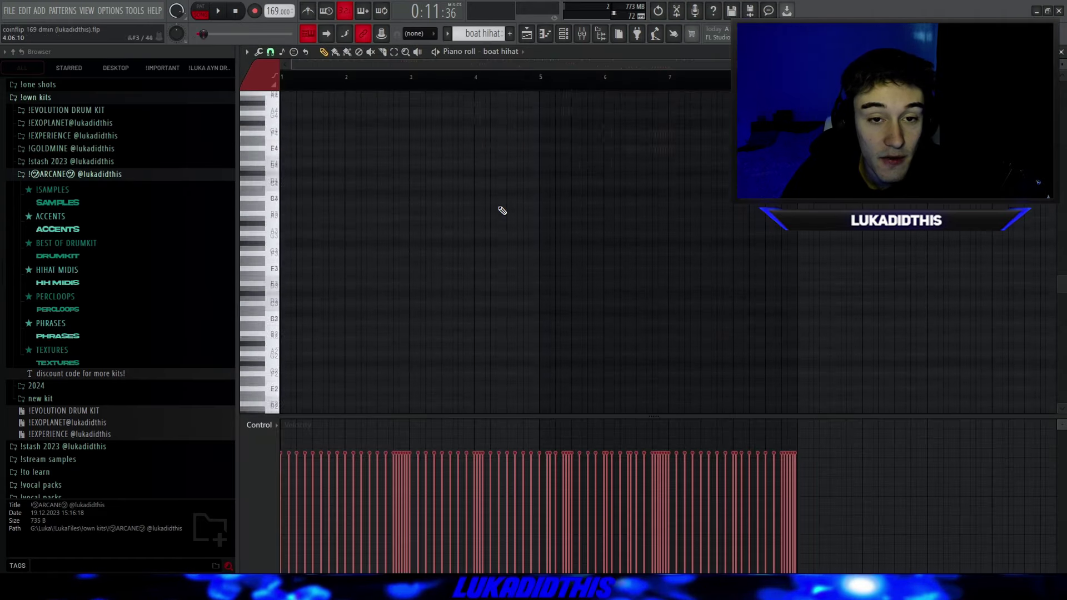
# Examine the boat hihat pattern's notes and pitch variations in the piano roll, along with its sampler settings
pyautogui.scroll(3, 500, 210)
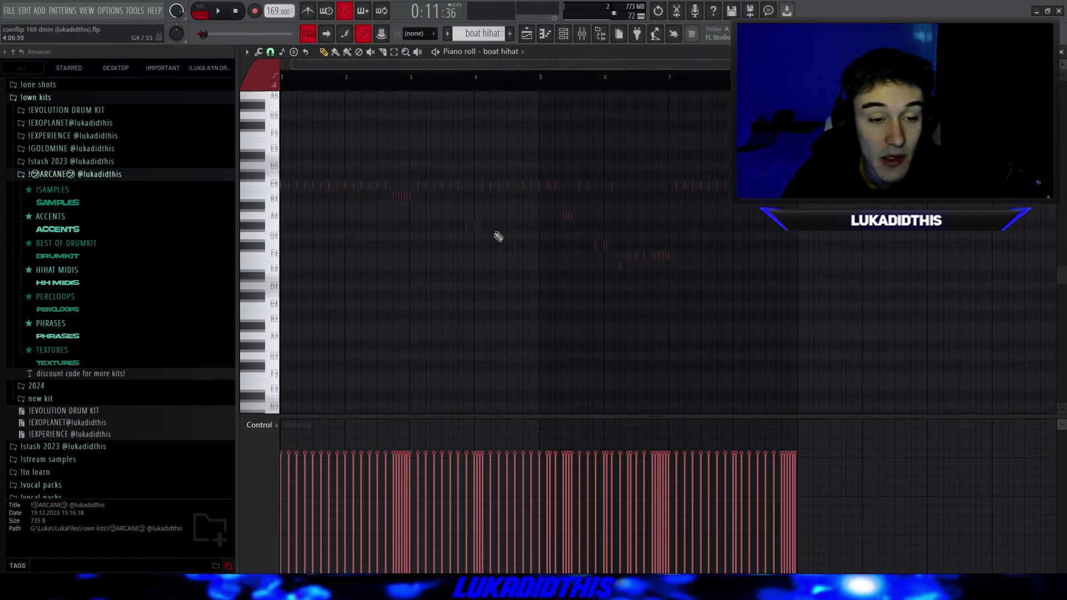
pyautogui.scroll(3, 274, 212)
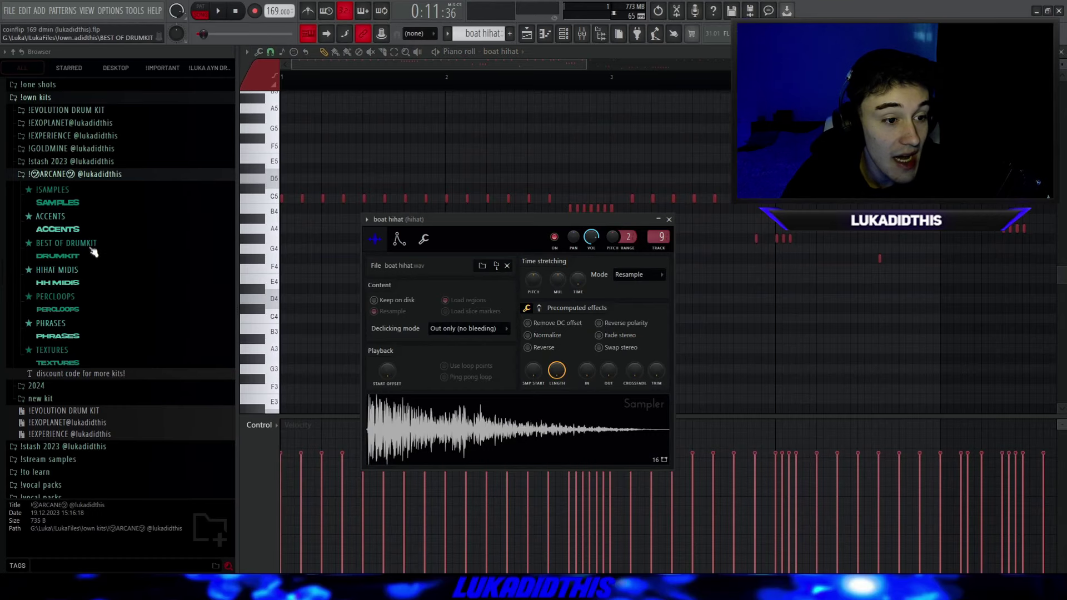
pyautogui.rightClick(520, 143)
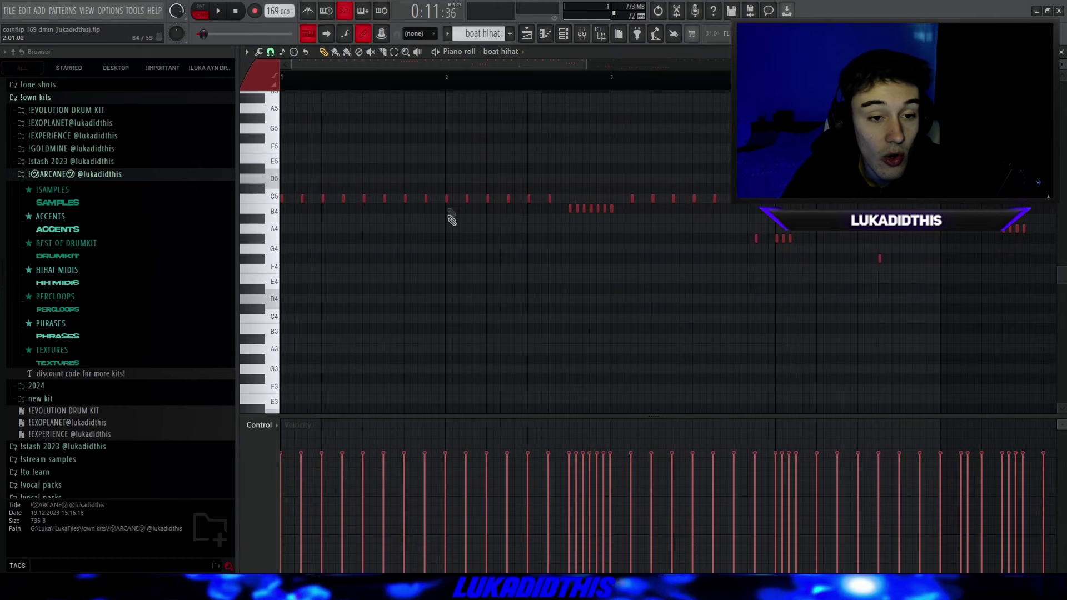
pyautogui.scroll(-3, 452, 212)
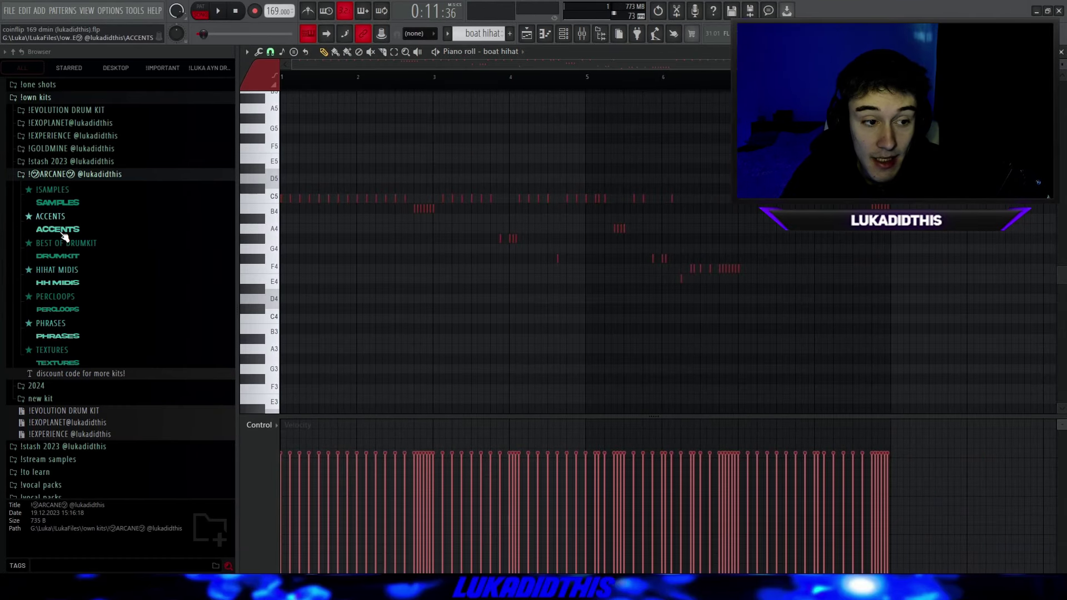
pyautogui.scroll(-2, 422, 155)
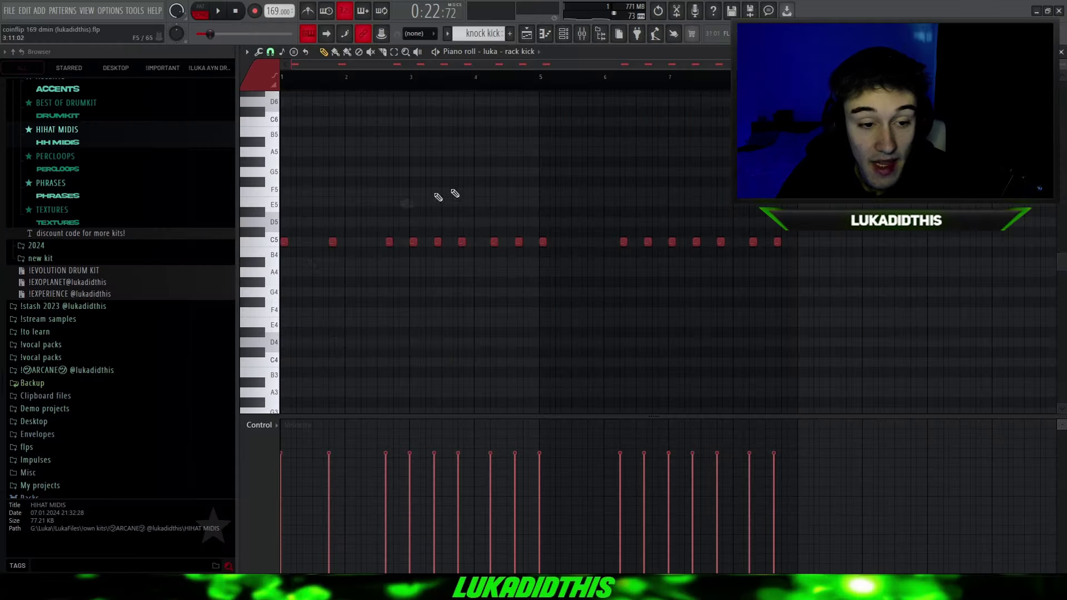
# Examine the knock kick pattern's notes in the piano roll and find the ARCANE kit's drum folders in the browser
pyautogui.scroll(5, 251, 285)
pyautogui.scroll(6, 233, 286)
pyautogui.scroll(-4, 282, 288)
pyautogui.scroll(-6, 162, 295)
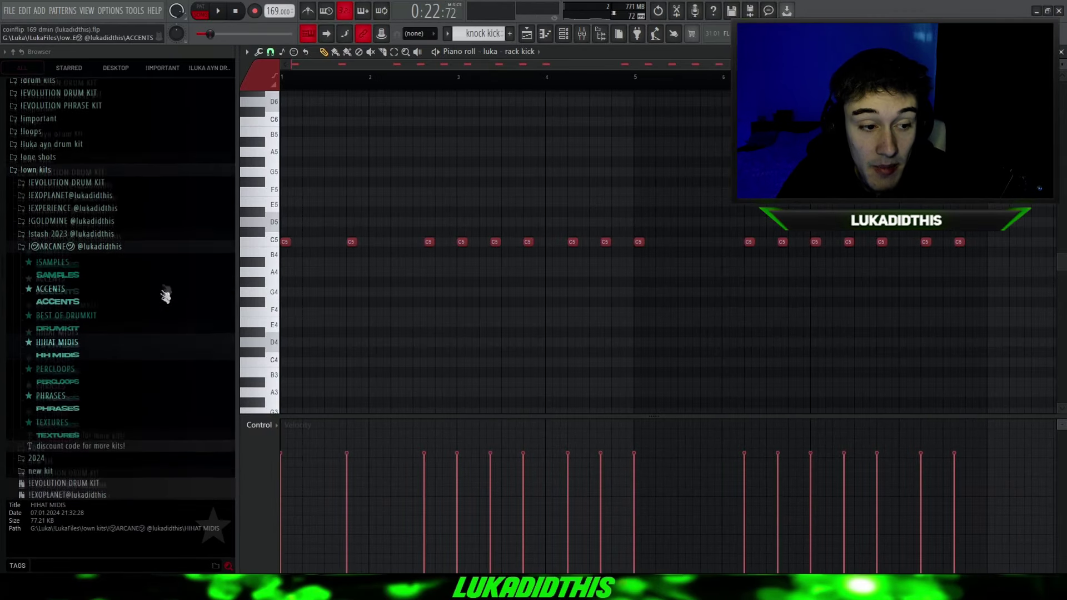
pyautogui.scroll(-2, 434, 239)
pyautogui.scroll(-1, 456, 250)
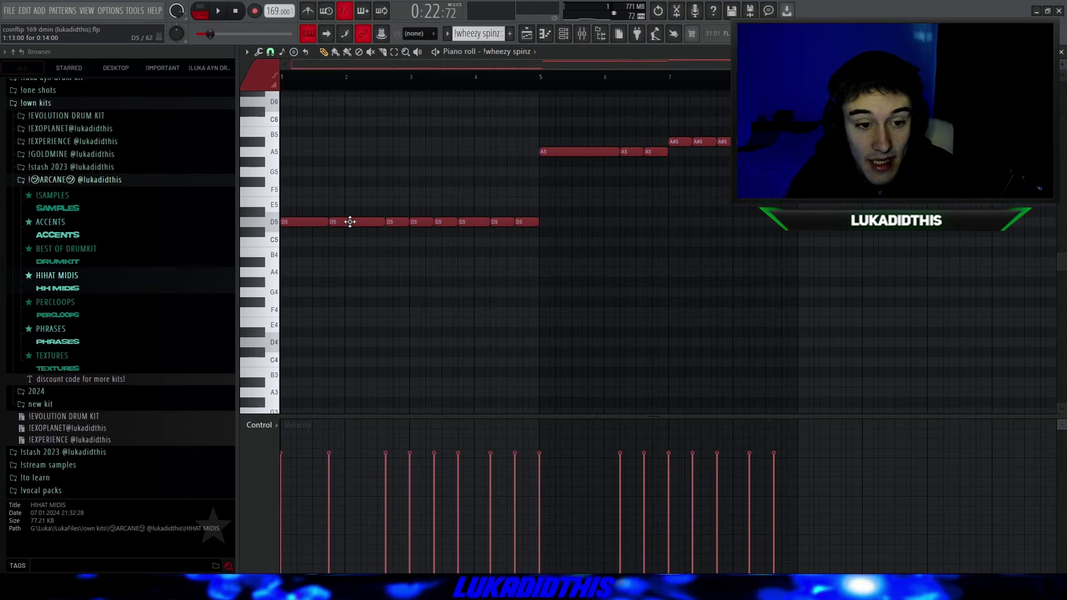
# Review the !wheezy spinz 808's notes and volume envelope, and return to the playlist arrangement
pyautogui.scroll(3, 360, 198)
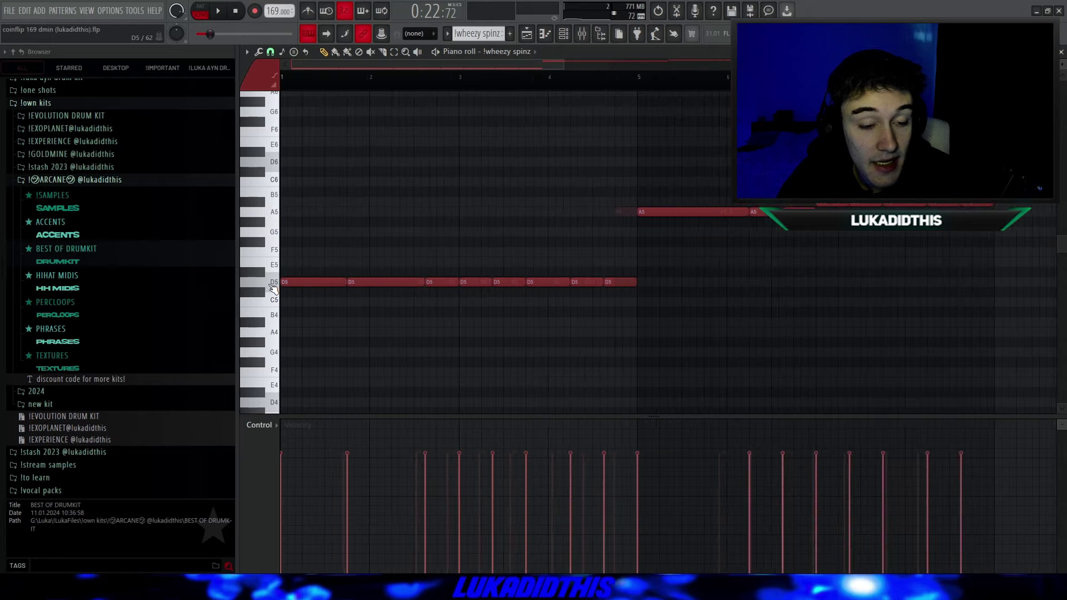
pyautogui.click(506, 52)
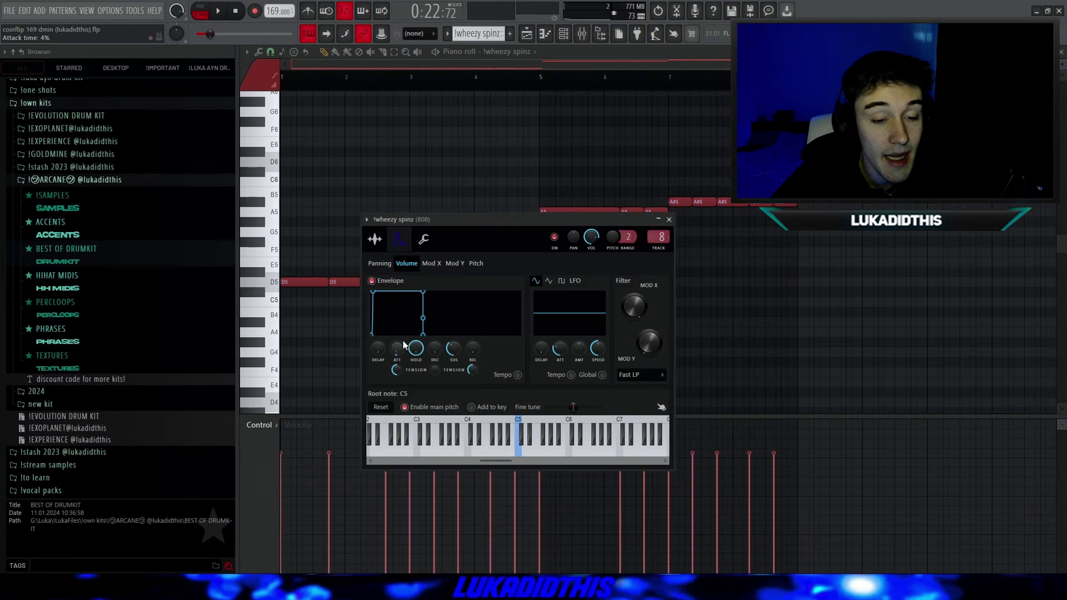
pyautogui.moveTo(407, 222); pyautogui.dragTo(406, 189)
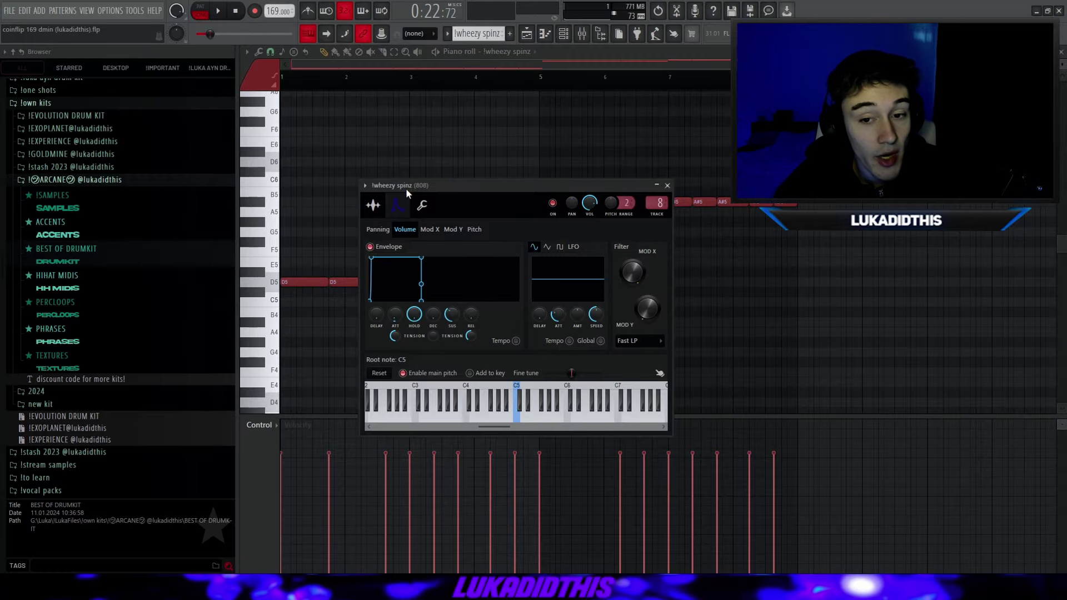
pyautogui.press('Escape')
pyautogui.scroll(2, 510, 141)
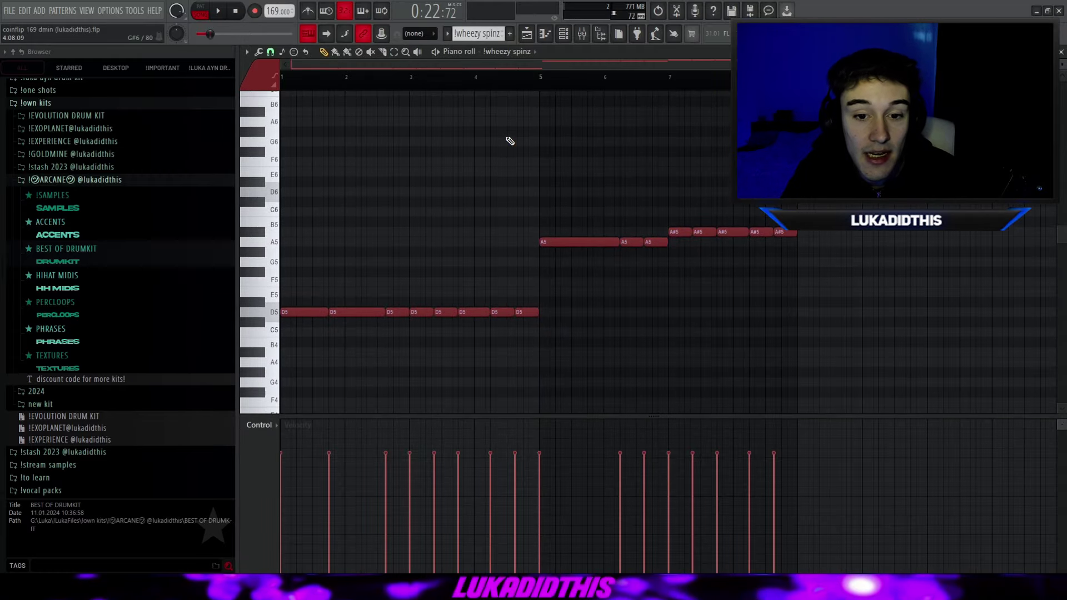
pyautogui.press('F5')
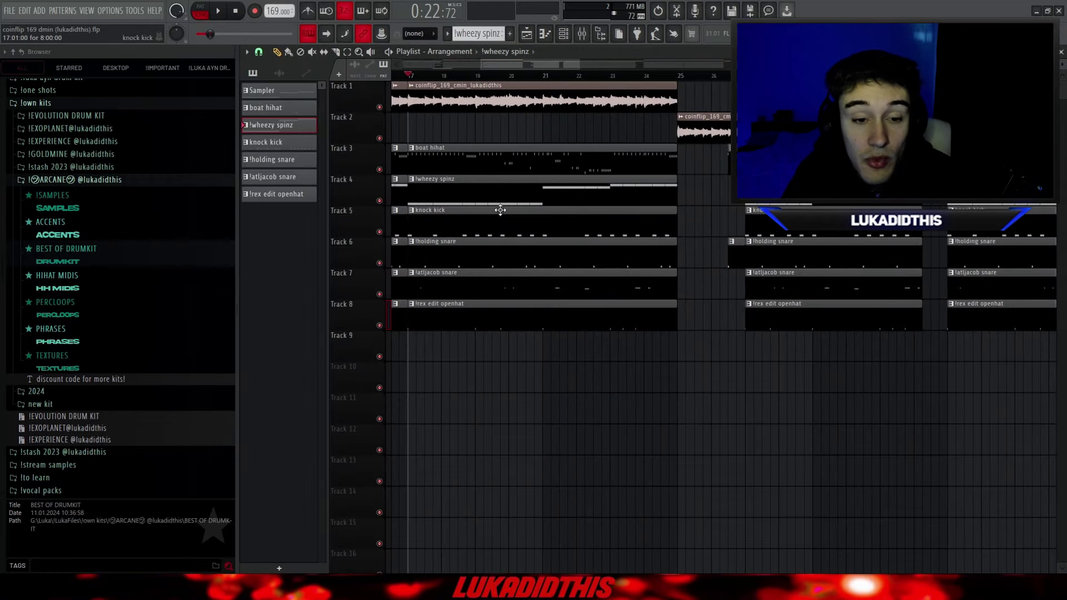
pyautogui.scroll(3, 459, 219)
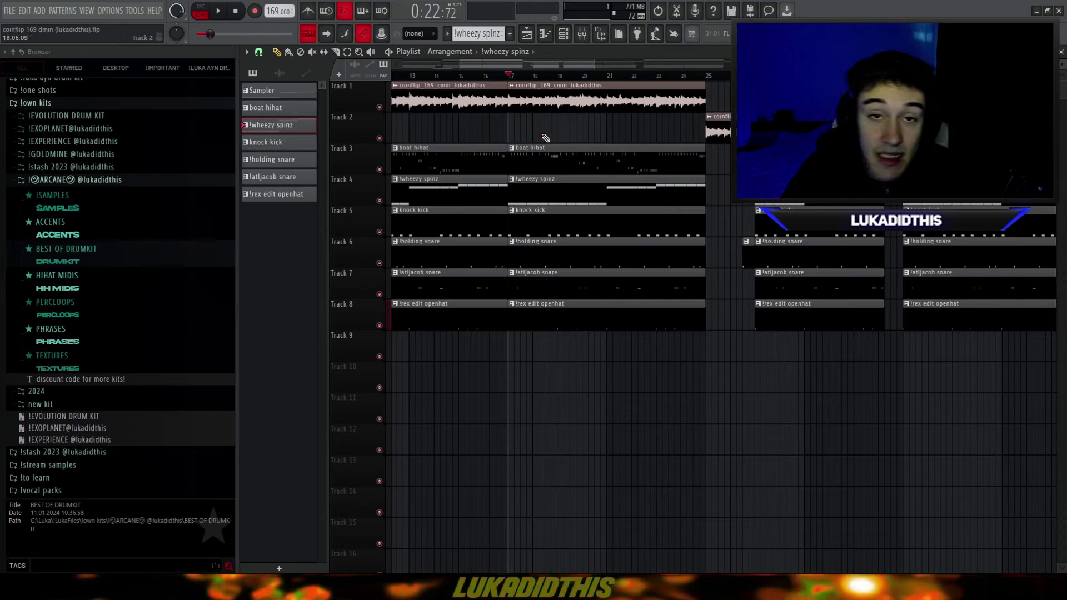